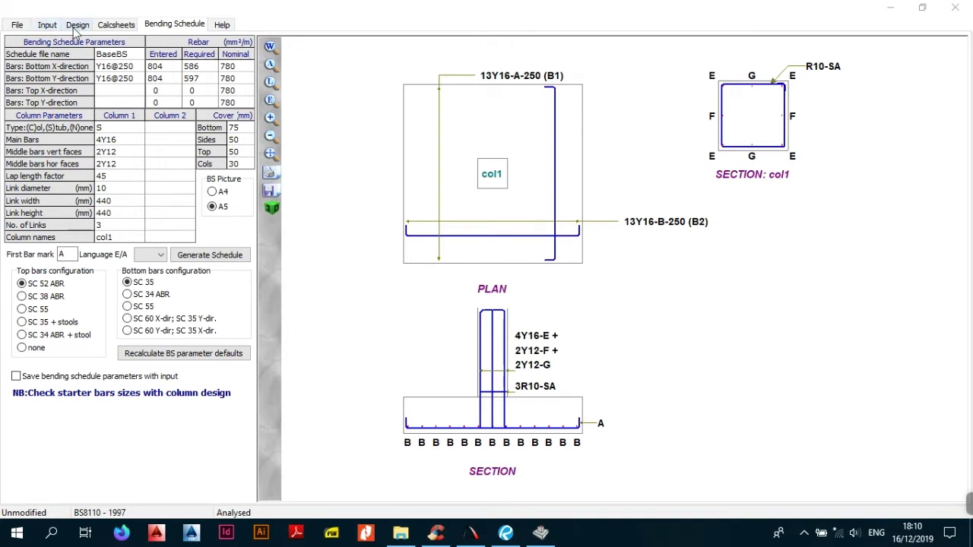
# Review the base's input data, design results and calculation sheets, and return to the bending schedule.
pyautogui.click(48, 25)
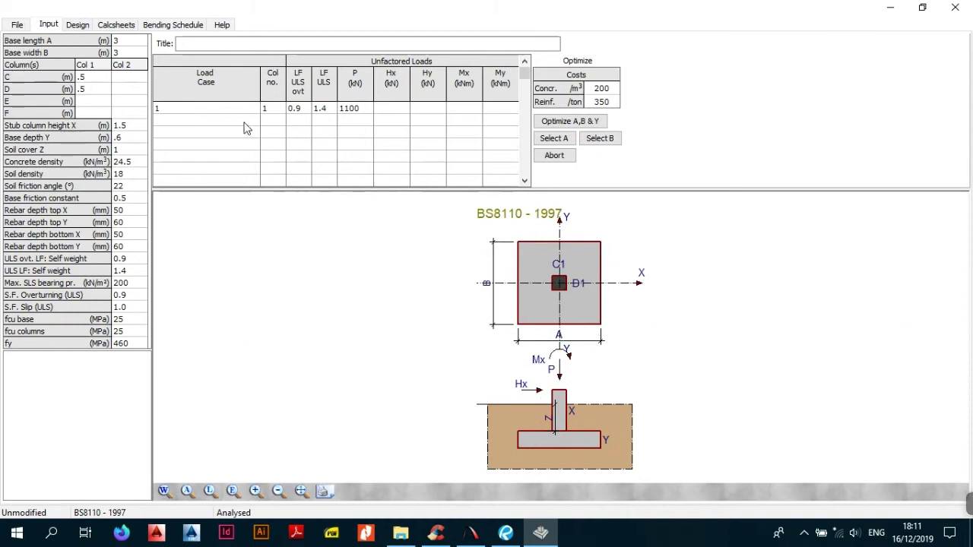
pyautogui.click(82, 25)
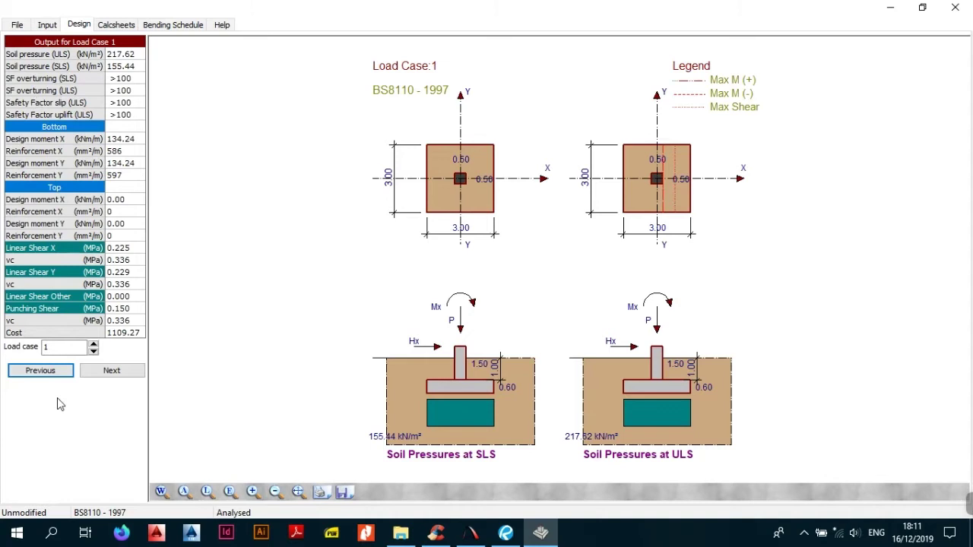
pyautogui.click(106, 28)
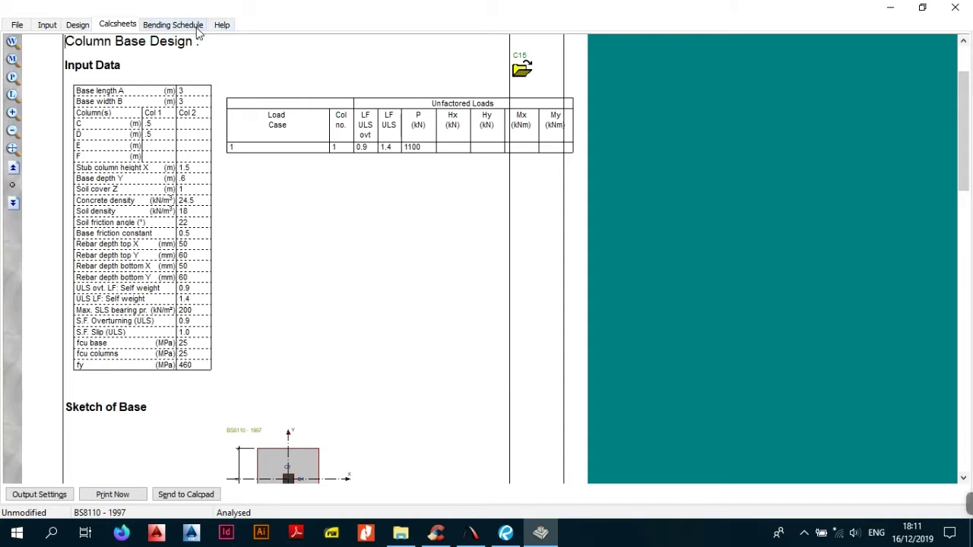
pyautogui.click(198, 29)
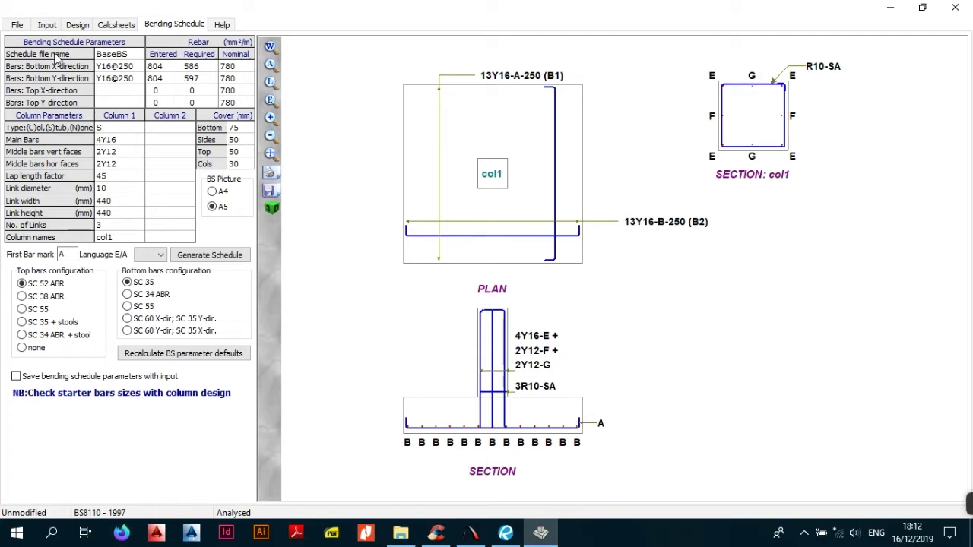
# Rename the bending schedule file as RadBase.
pyautogui.click(122, 58)
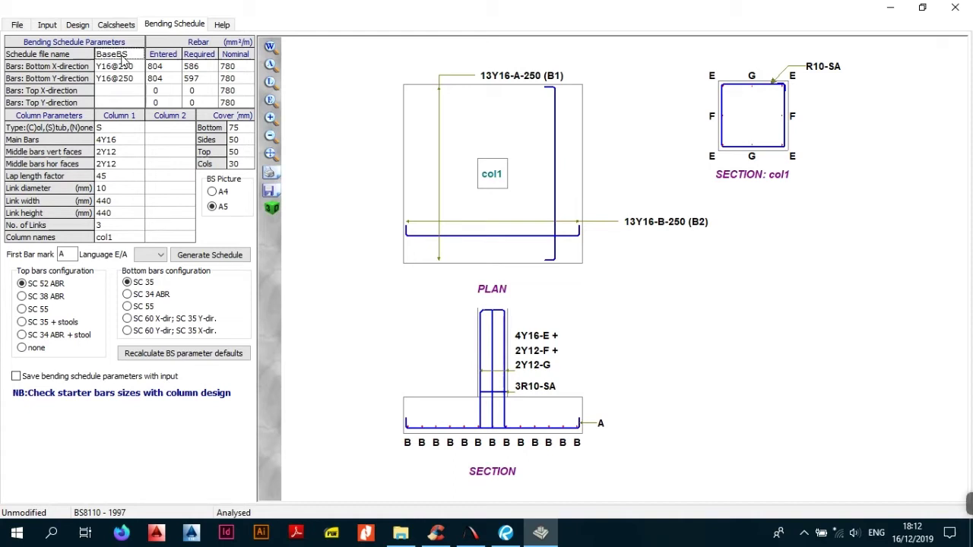
pyautogui.write('Rad')
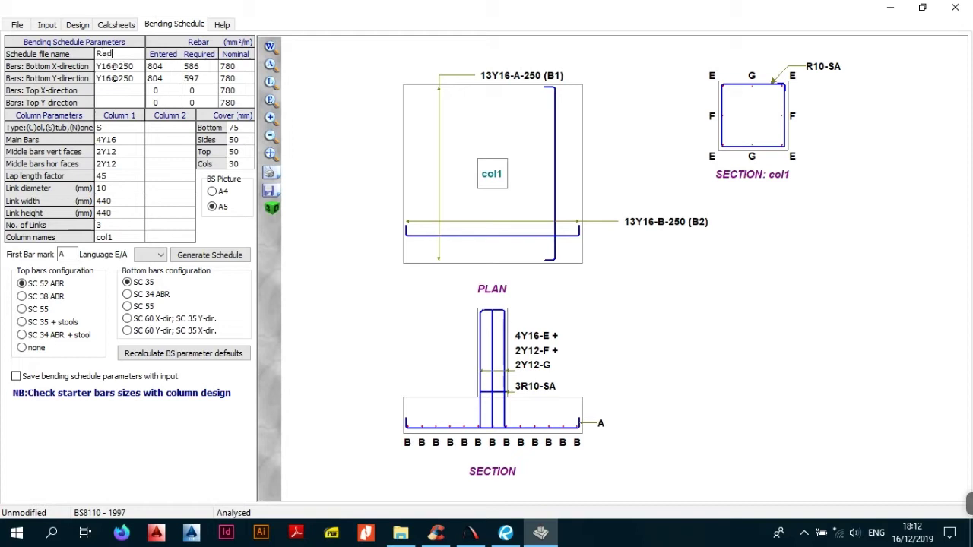
pyautogui.write('Base')
pyautogui.click(134, 70)
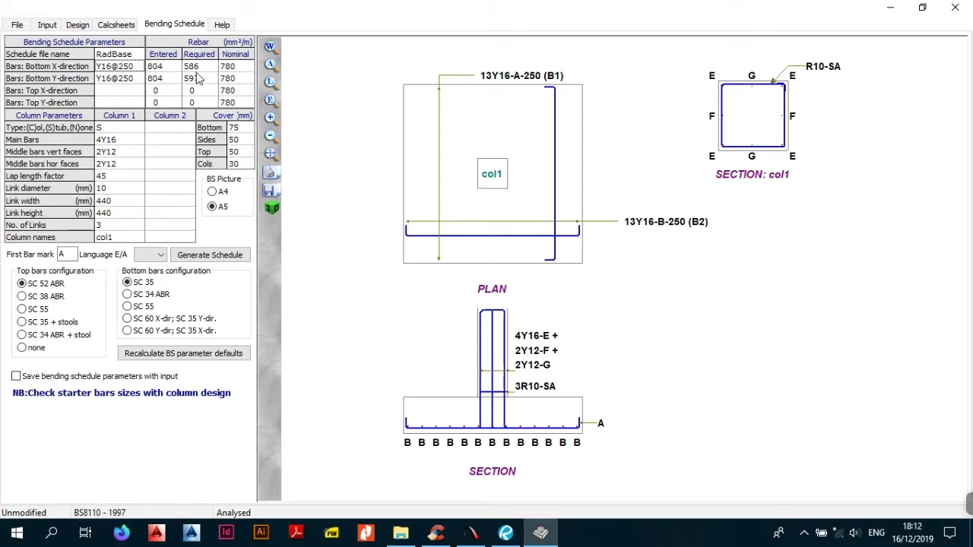
# Check the design results for load case 1 and set the bottom X-direction bars to Y16@200.
pyautogui.click(77, 28)
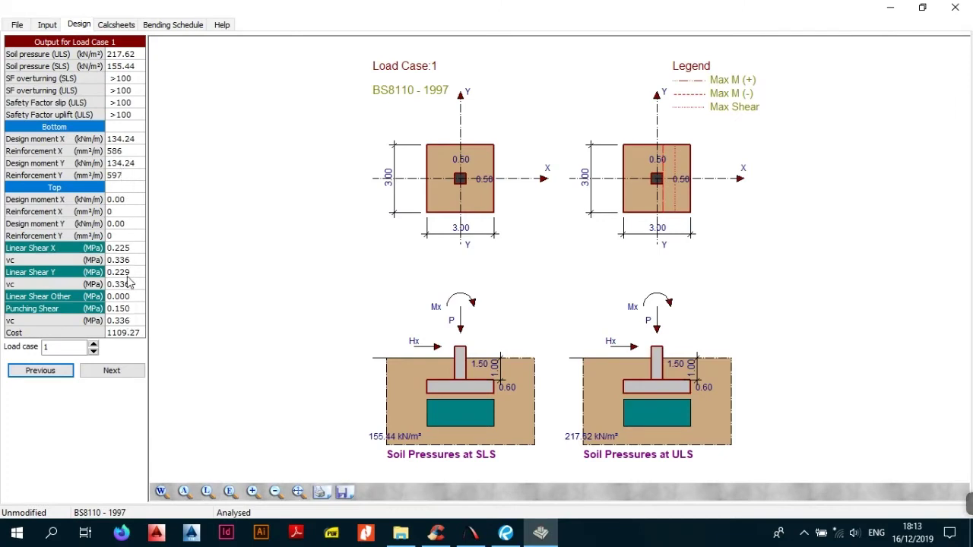
pyautogui.click(174, 25)
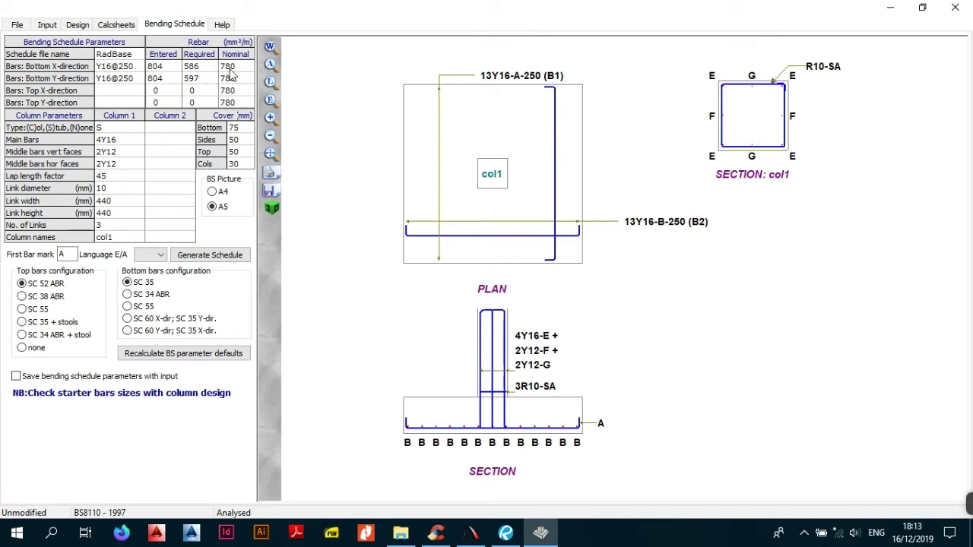
pyautogui.click(129, 67)
pyautogui.press('BackSpace')
pyautogui.press('BackSpace')
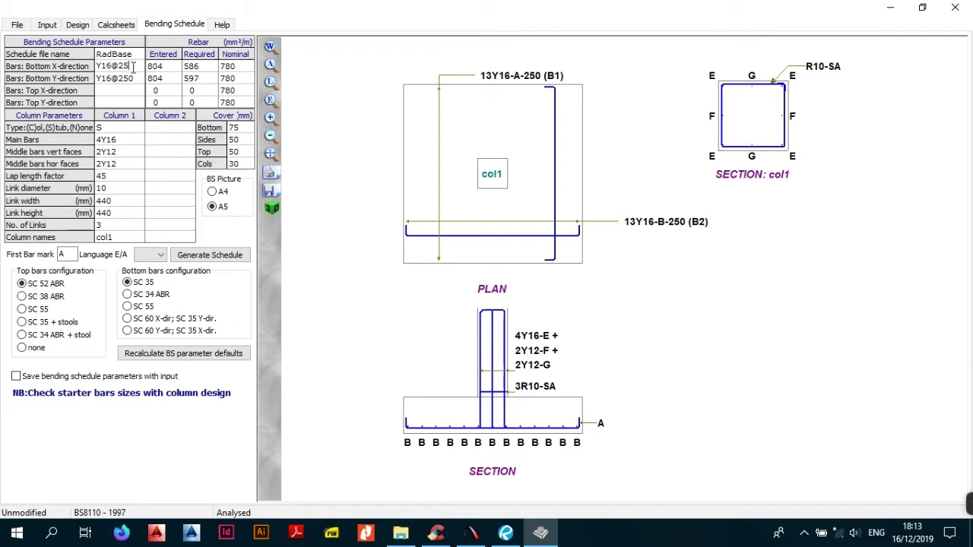
pyautogui.write('00')
pyautogui.press('Return')
pyautogui.click(159, 67)
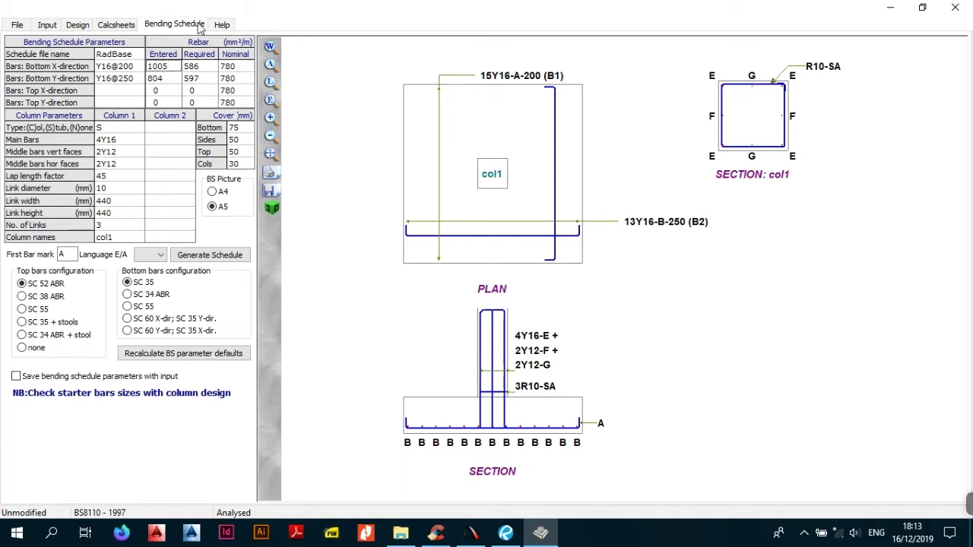
# Increase the spacing of the bottom X-direction bars to 400 mm, entered as Y16@400.
pyautogui.click(127, 67)
pyautogui.click(139, 68)
pyautogui.press('BackSpace')
pyautogui.press('BackSpace')
pyautogui.press('BackSpace')
pyautogui.write('400')
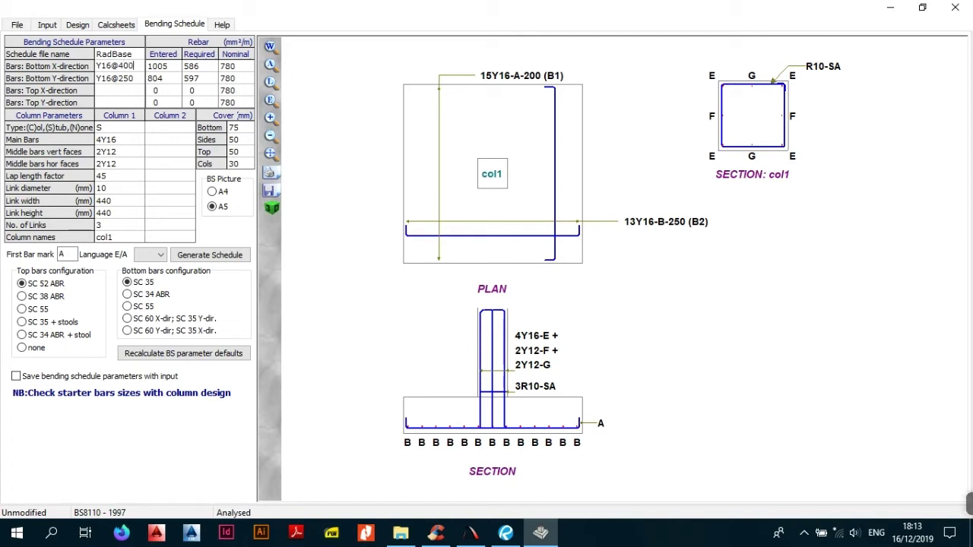
pyautogui.press('Return')
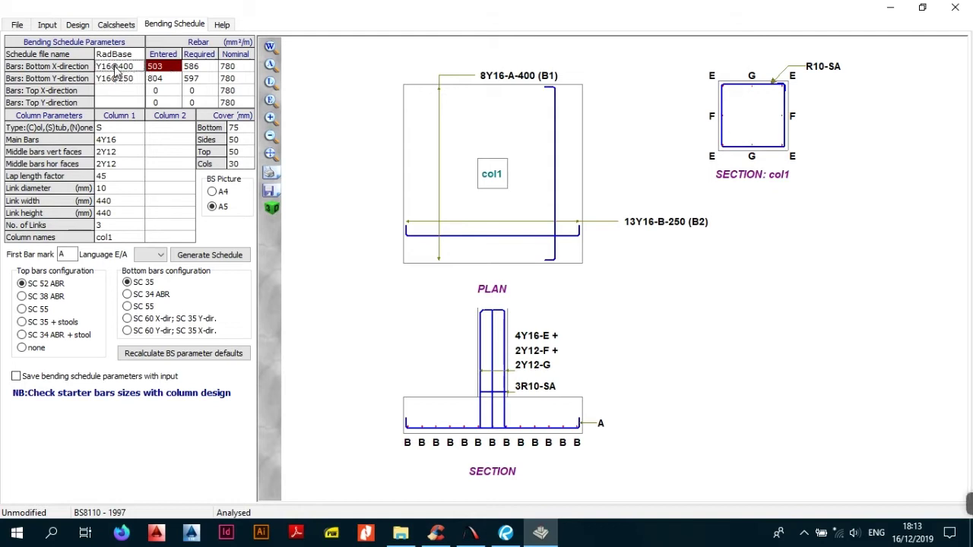
# Set the bottom X-direction bars to Y16@300.
pyautogui.press('BackSpace')
pyautogui.press('BackSpace')
pyautogui.press('BackSpace')
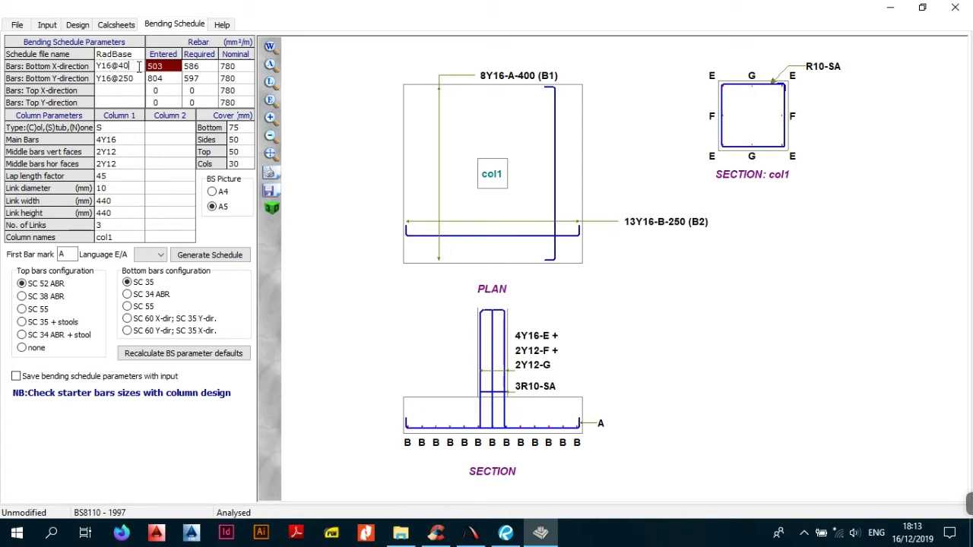
pyautogui.write('300')
pyautogui.press('Return')
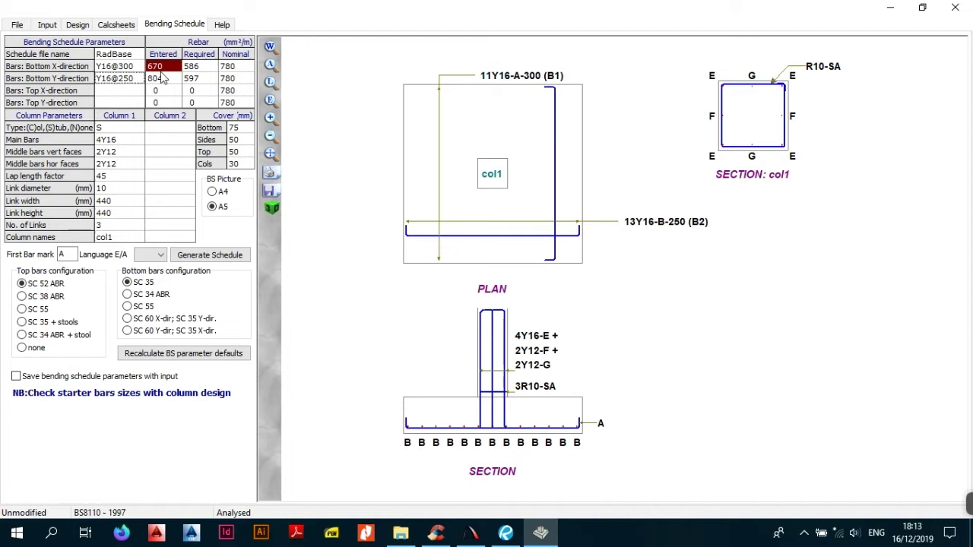
# Try to overwrite the entered rebar area of the bottom X-direction bars with 6.
pyautogui.click(168, 67)
pyautogui.press('BackSpace')
pyautogui.press('BackSpace')
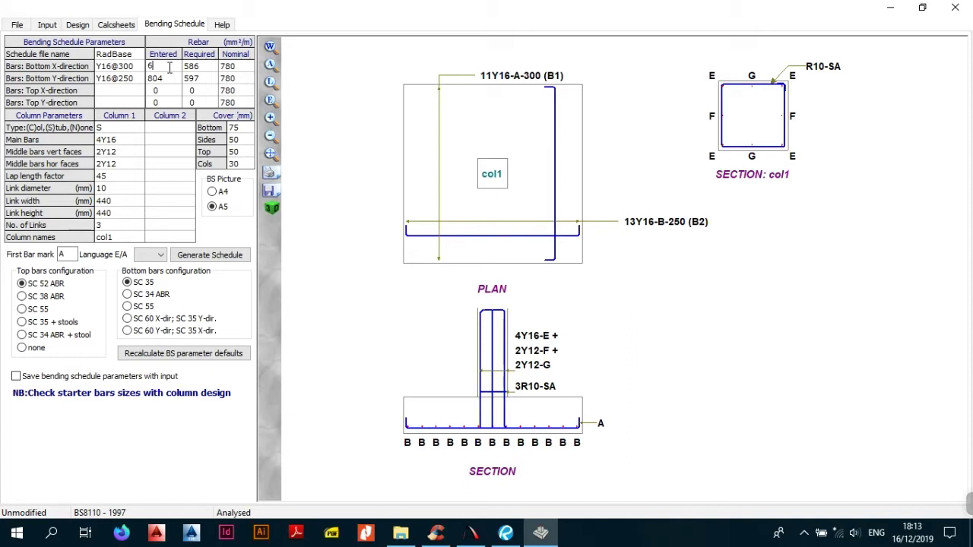
pyautogui.press('Return')
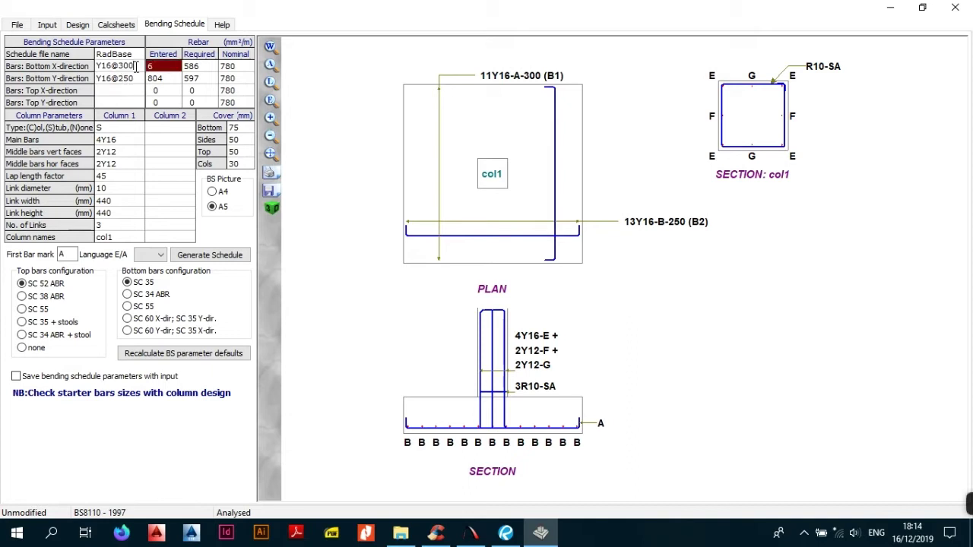
# Set the bottom X-direction bars to Y16@250.
pyautogui.press('BackSpace')
pyautogui.press('BackSpace')
pyautogui.press('BackSpace')
pyautogui.write('250')
pyautogui.press('Return')
pyautogui.click(169, 81)
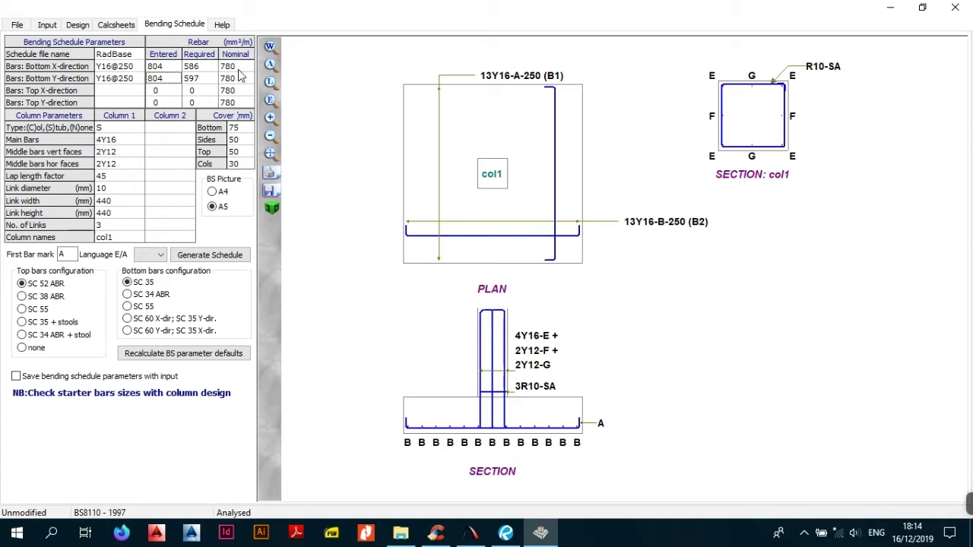
pyautogui.click(137, 68)
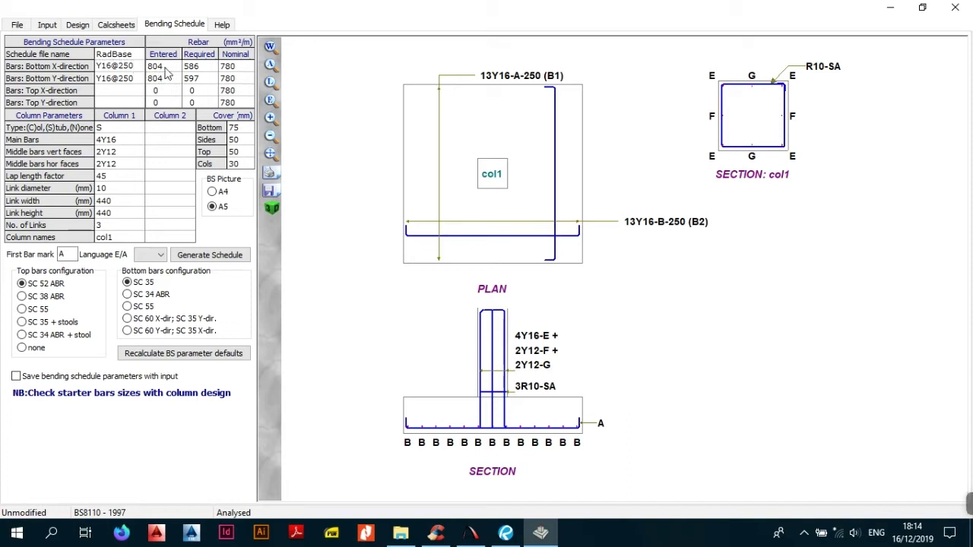
# Change the bar diameter of the bottom Y-direction reinforcement to 20 mm, entered as Y20@250.
pyautogui.click(108, 82)
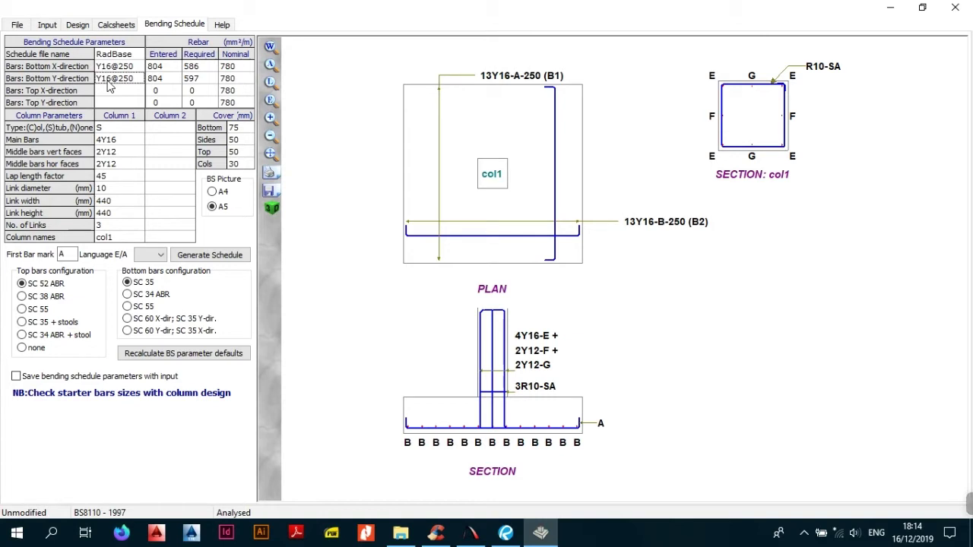
pyautogui.click(112, 80)
pyautogui.press('BackSpace')
pyautogui.press('BackSpace')
pyautogui.write('20')
pyautogui.click(150, 89)
# Change the spacing of the bottom Y-direction bars to 300 mm, entered as Y20@300.
pyautogui.click(139, 79)
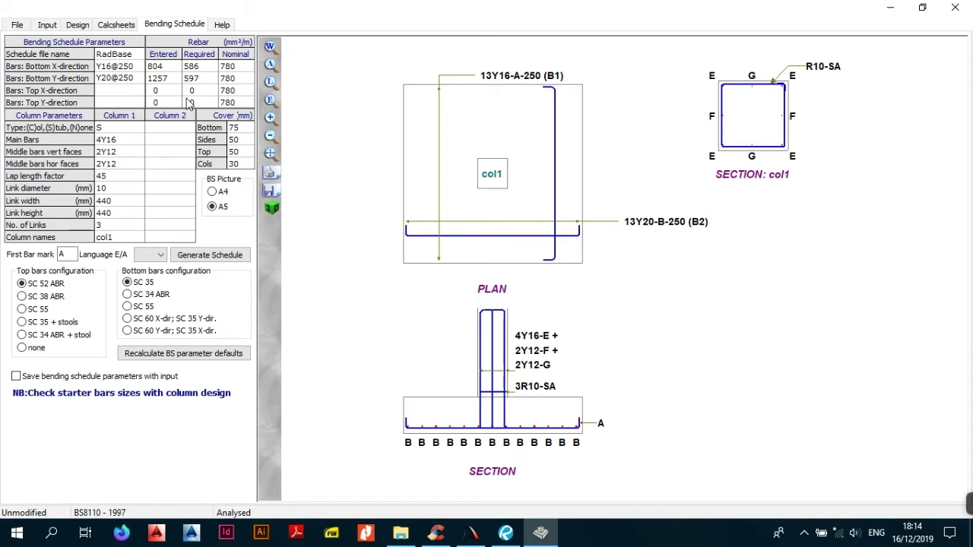
pyautogui.press('BackSpace')
pyautogui.press('BackSpace')
pyautogui.press('BackSpace')
pyautogui.write('300')
pyautogui.press('Return')
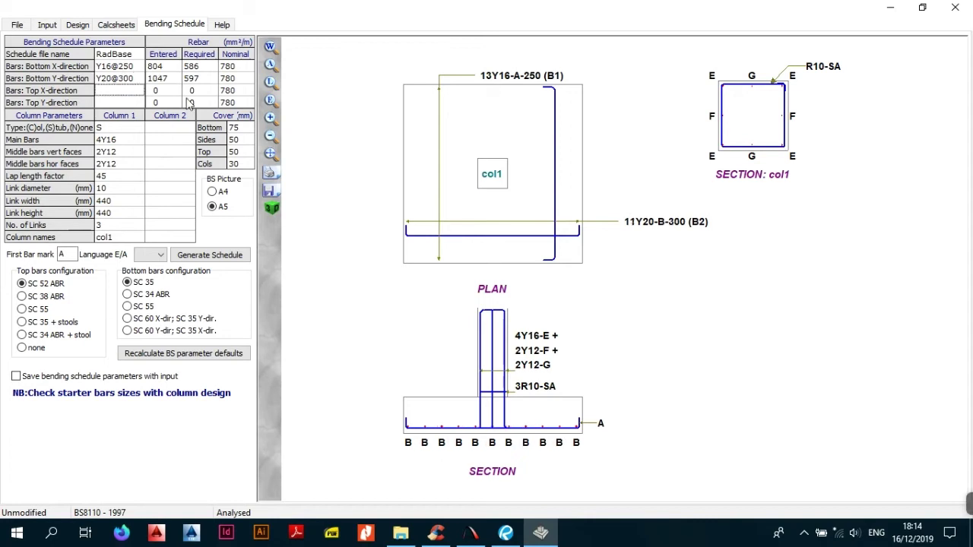
pyautogui.click(154, 91)
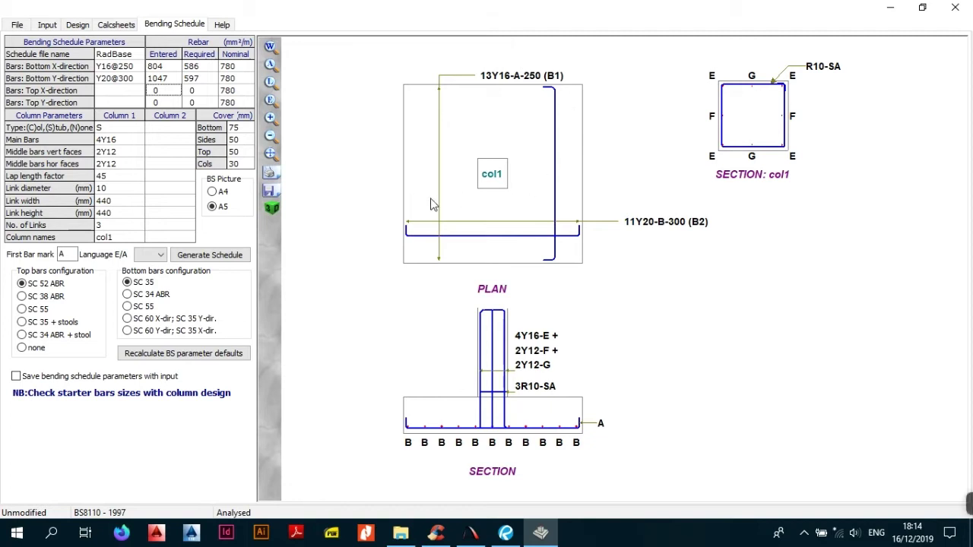
# Replace the bottom Y-direction reinforcement with Y12@100 bars.
pyautogui.click(129, 98)
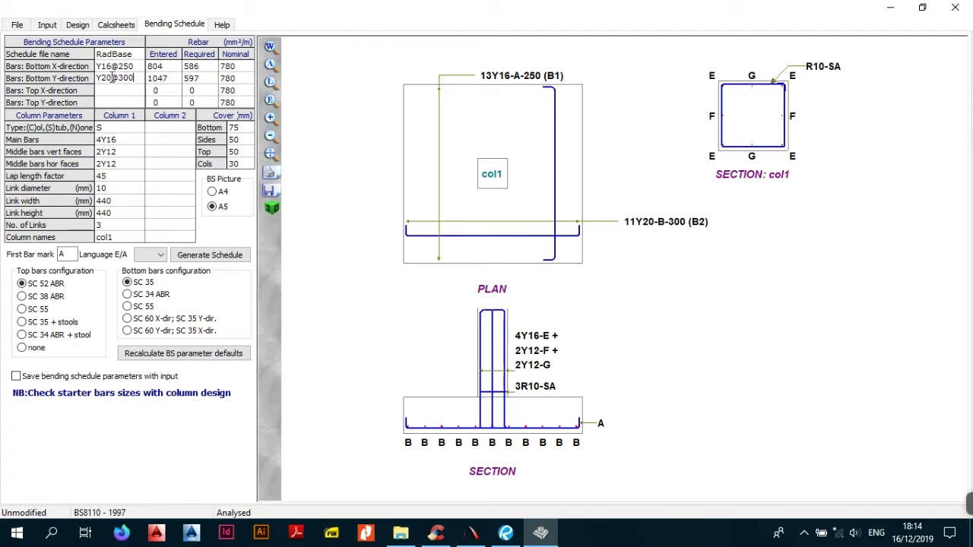
pyautogui.press('BackSpace')
pyautogui.press('BackSpace')
pyautogui.press('BackSpace')
pyautogui.press('BackSpace')
pyautogui.press('BackSpace')
pyautogui.press('BackSpace')
pyautogui.write('12@')
pyautogui.write('100')
pyautogui.press('Return')
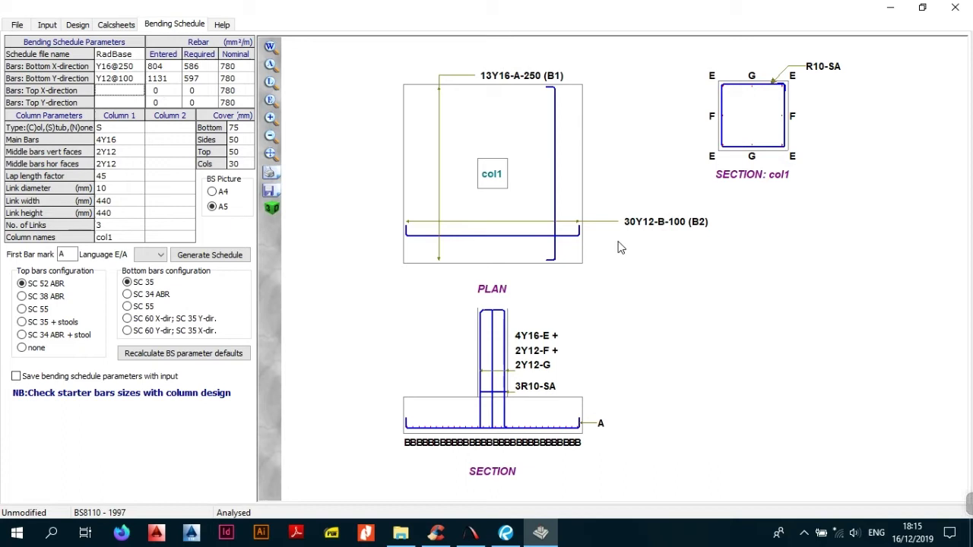
# Change the spacing of the bottom Y-direction bars to 150 mm, entered as Y12@150.
pyautogui.click(115, 78)
pyautogui.press('BackSpace')
pyautogui.press('BackSpace')
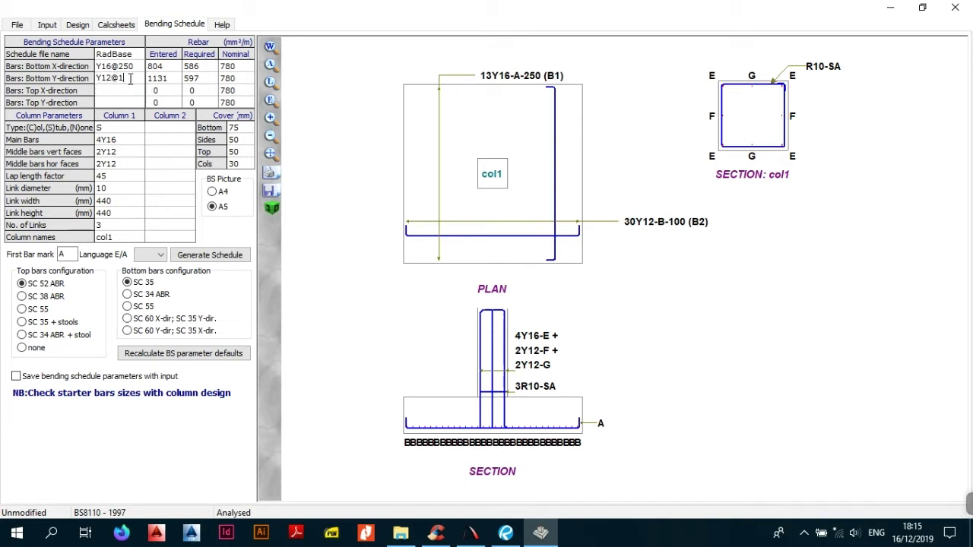
pyautogui.write('50')
pyautogui.click(131, 86)
# Set the bottom Y-direction bars to Y16@250.
pyautogui.click(136, 79)
pyautogui.press('BackSpace')
pyautogui.press('BackSpace')
pyautogui.press('BackSpace')
pyautogui.press('BackSpace')
pyautogui.press('BackSpace')
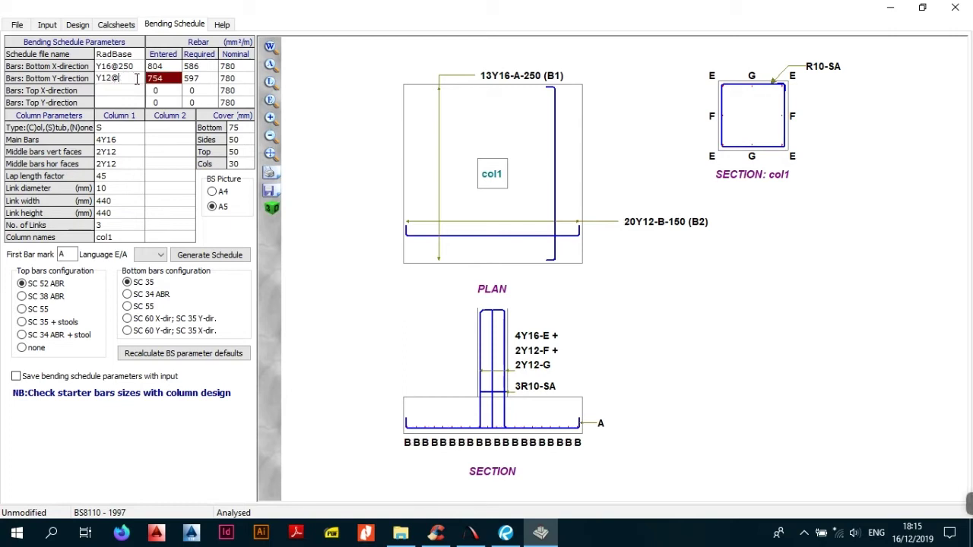
pyautogui.write('6@250')
pyautogui.press('Return')
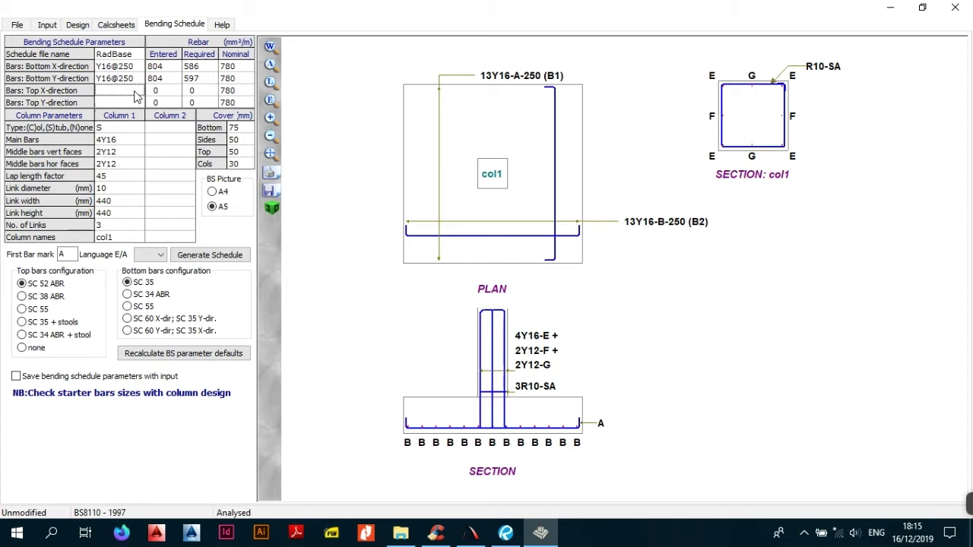
# Add top reinforcement in the X-direction as Y12@100 bars.
pyautogui.write('Y@')
pyautogui.press('BackSpace')
pyautogui.write('12@100')
pyautogui.press('Return')
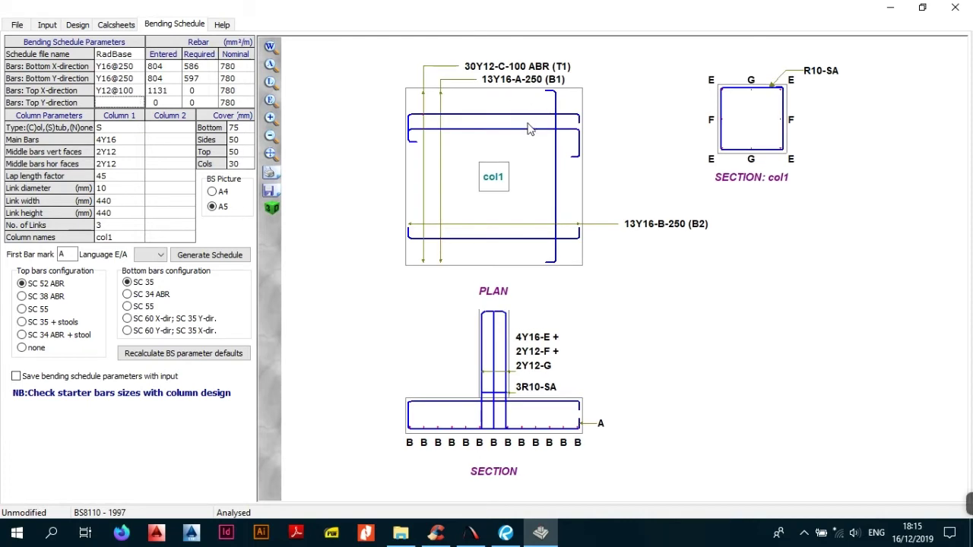
# Remove the top X-direction bars from the bending schedule parameters.
pyautogui.click(131, 94)
pyautogui.press('Delete')
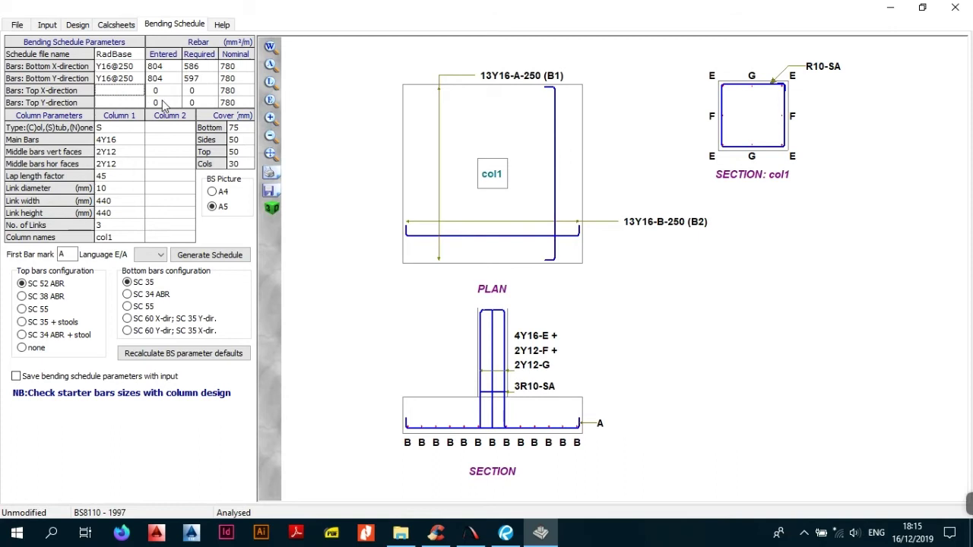
pyautogui.click(198, 95)
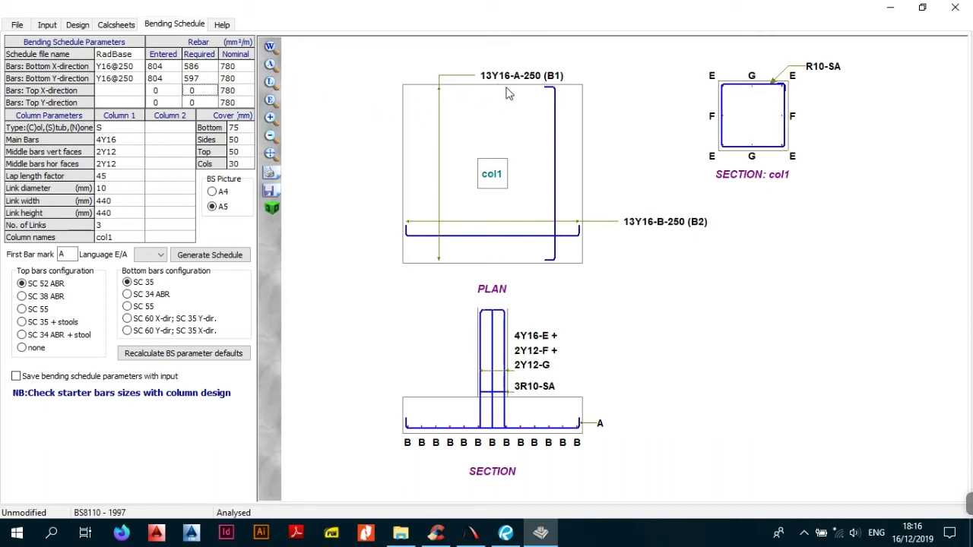
# Change the type of Column 1 from stub to column by entering C.
pyautogui.click(104, 100)
pyautogui.click(98, 129)
pyautogui.click(184, 131)
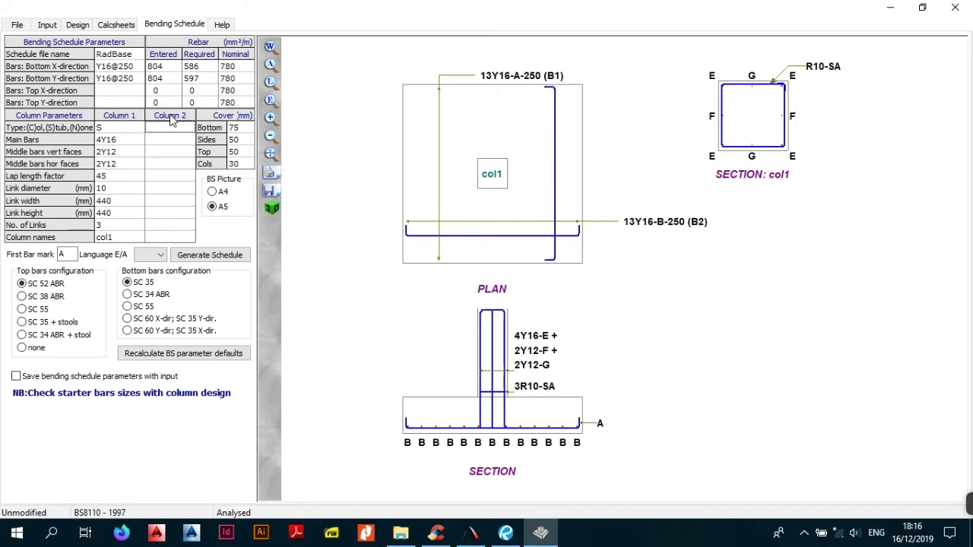
pyautogui.click(104, 130)
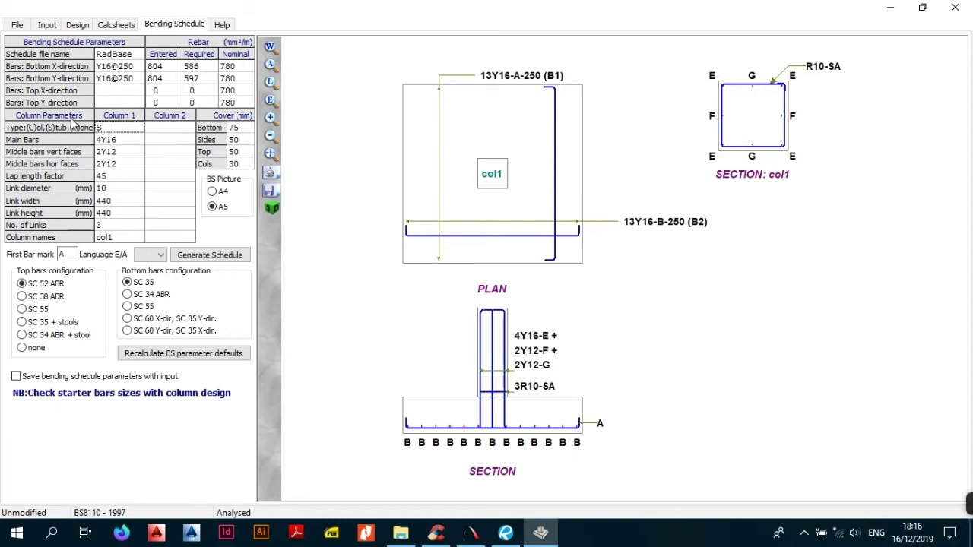
pyautogui.click(119, 130)
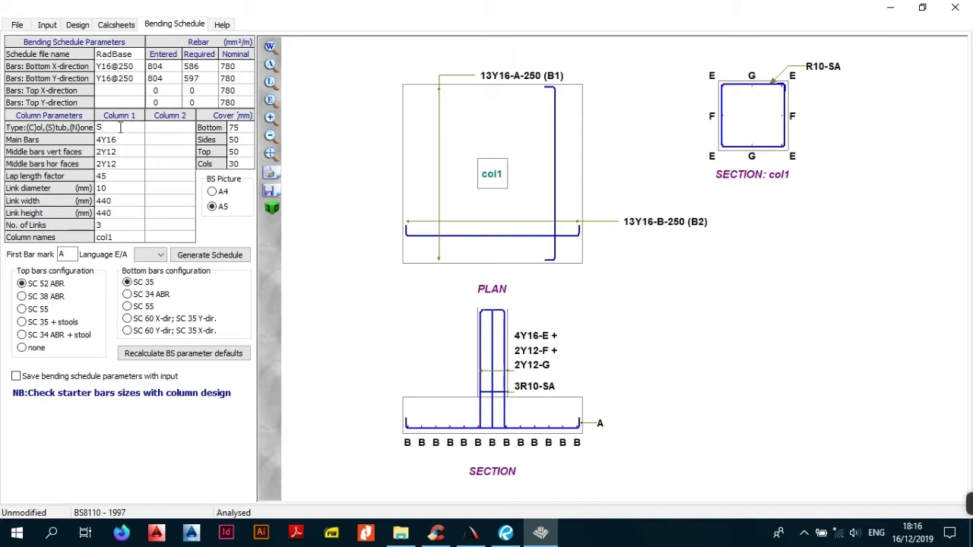
pyautogui.press('BackSpace')
pyautogui.write('C')
pyautogui.click(131, 152)
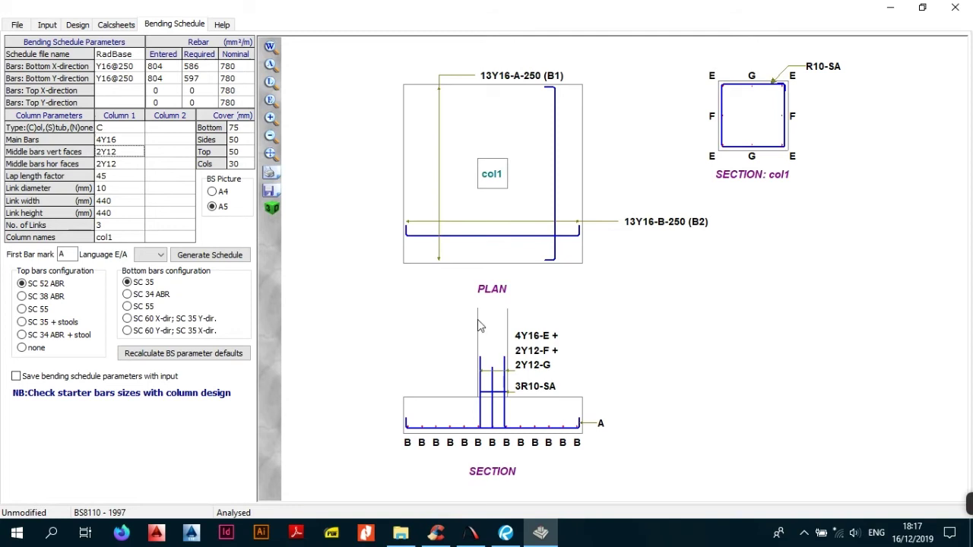
# Change the type of Column 1 to stub by entering S.
pyautogui.click(129, 129)
pyautogui.write('S')
pyautogui.click(129, 154)
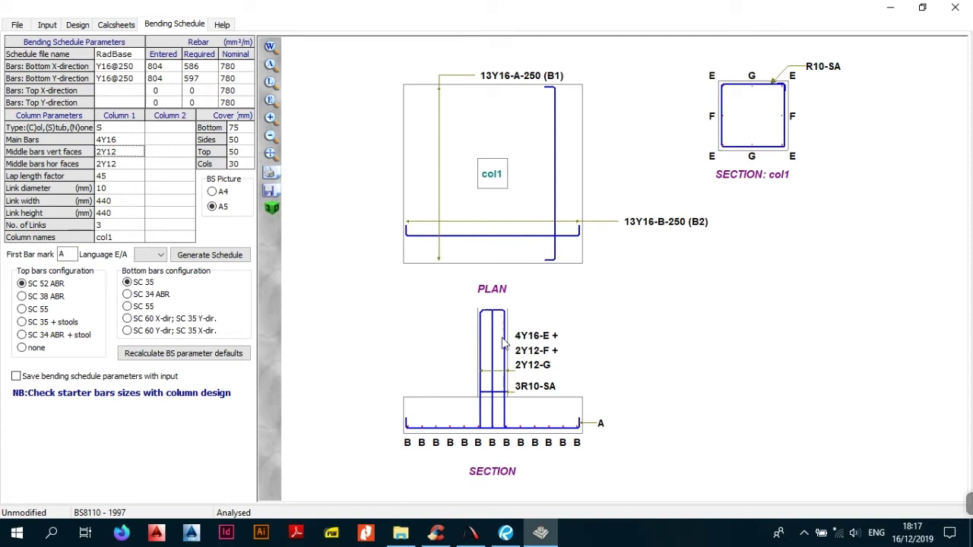
# Restore the type of Column 1 to column by entering C.
pyautogui.click(110, 128)
pyautogui.write('C')
pyautogui.click(134, 164)
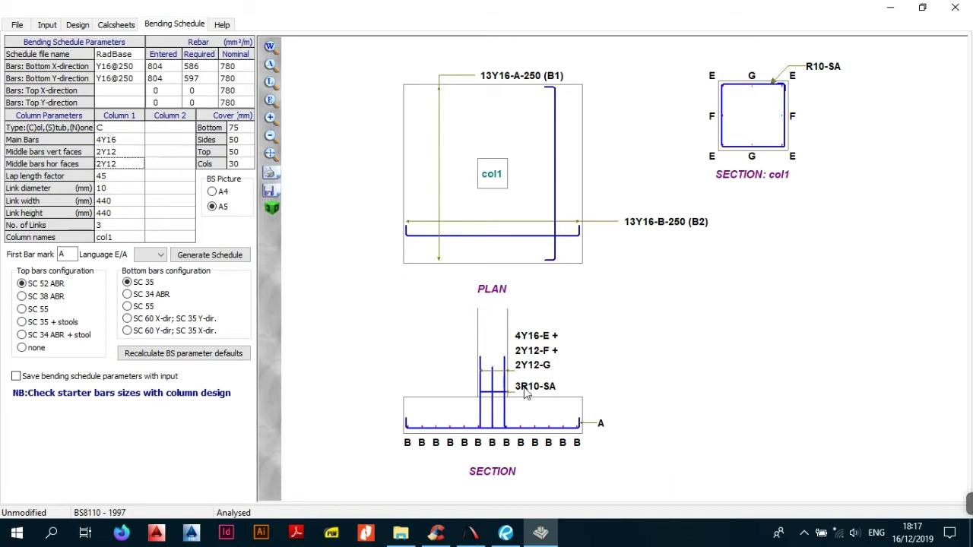
pyautogui.click(118, 152)
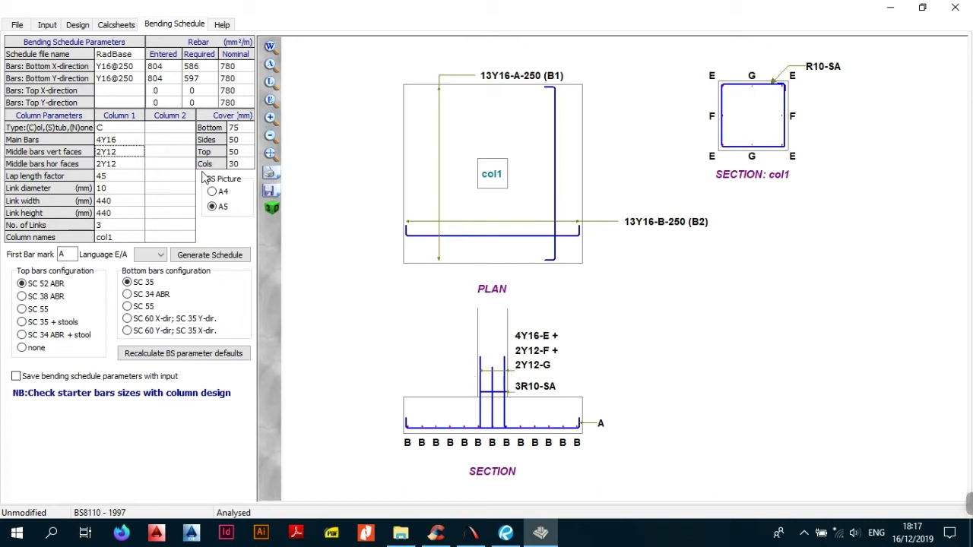
pyautogui.click(116, 142)
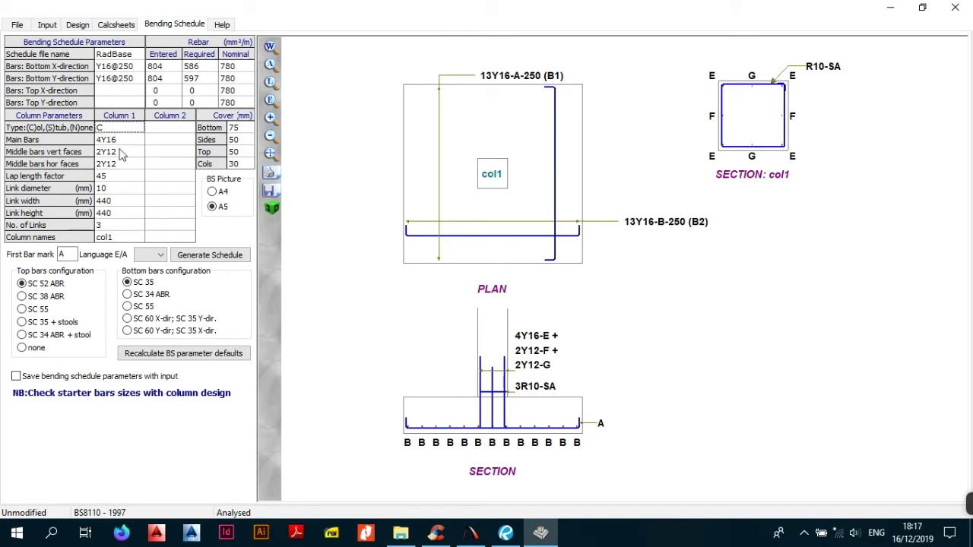
pyautogui.click(118, 154)
pyautogui.click(118, 142)
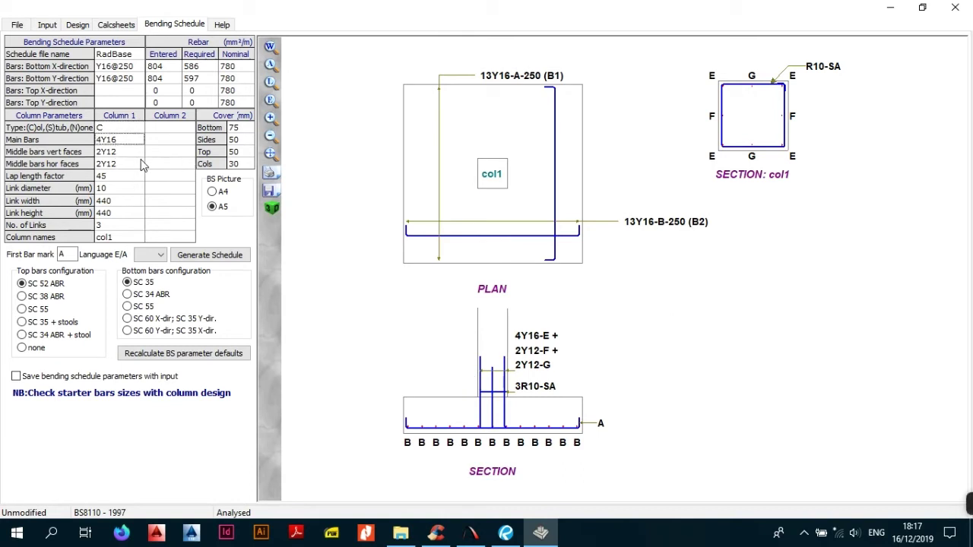
pyautogui.click(161, 143)
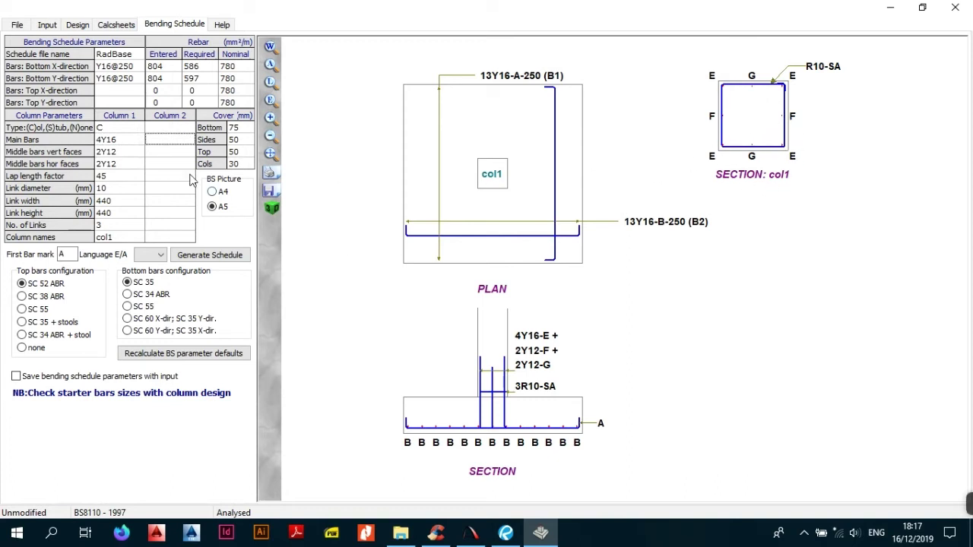
# Set the main bars of Column 1 to 4Y20.
pyautogui.doubleClick(119, 142)
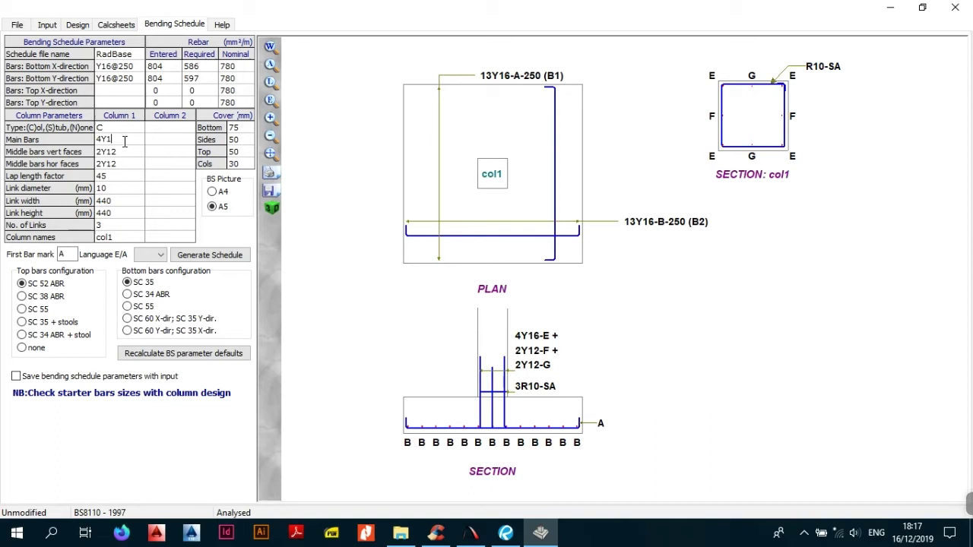
pyautogui.write('20')
pyautogui.press('Return')
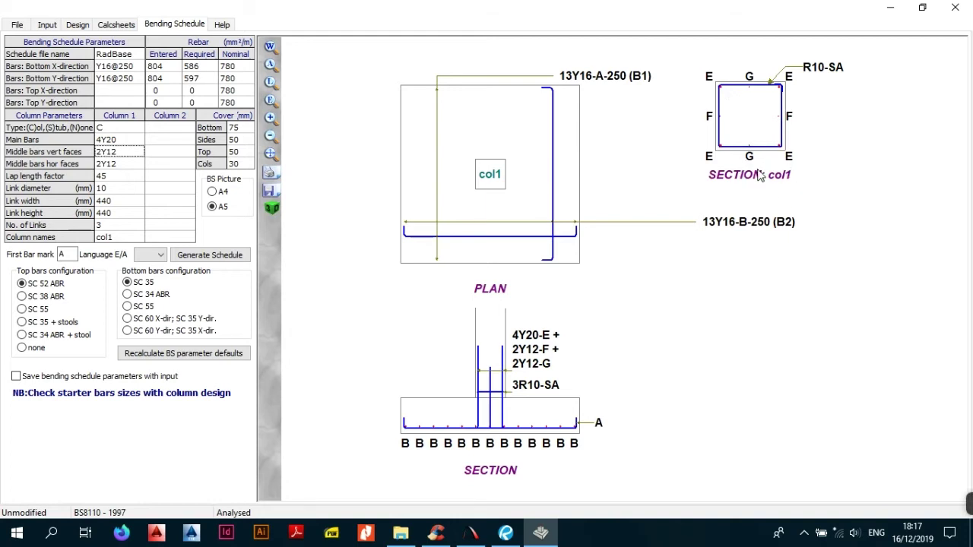
# Set the main bars of Column 1 to 4Y32.
pyautogui.click(130, 142)
pyautogui.click(131, 141)
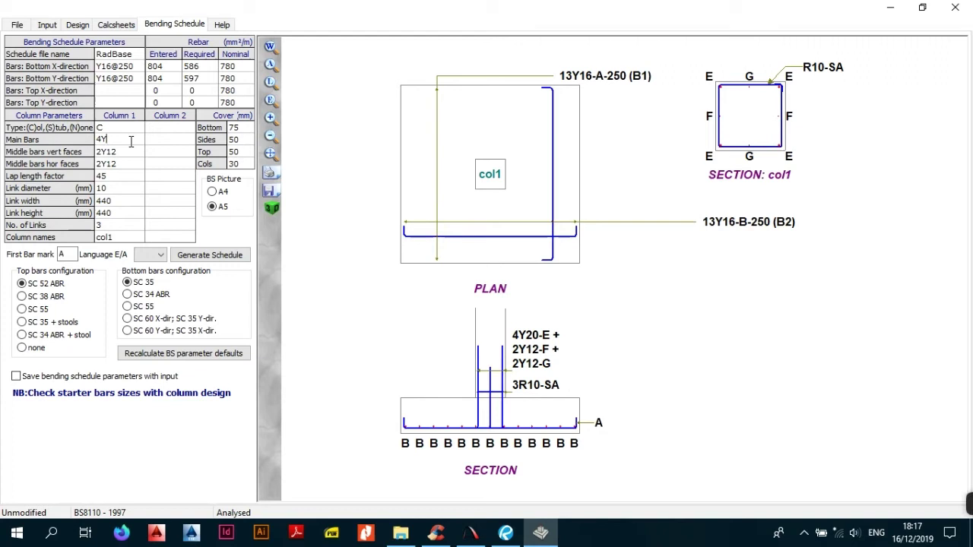
pyautogui.write('32')
pyautogui.click(138, 163)
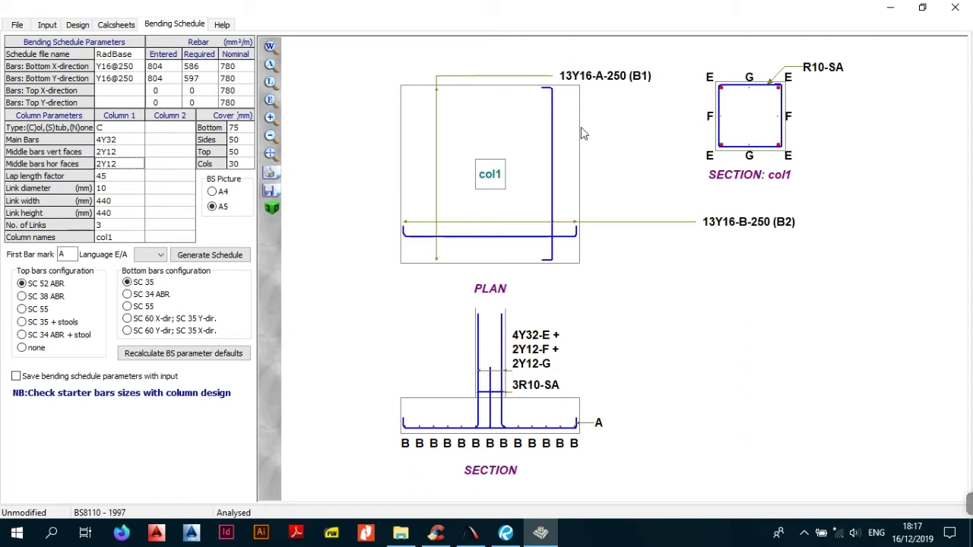
# Return the main bars of Column 1 to 4Y16.
pyautogui.click(117, 142)
pyautogui.click(117, 141)
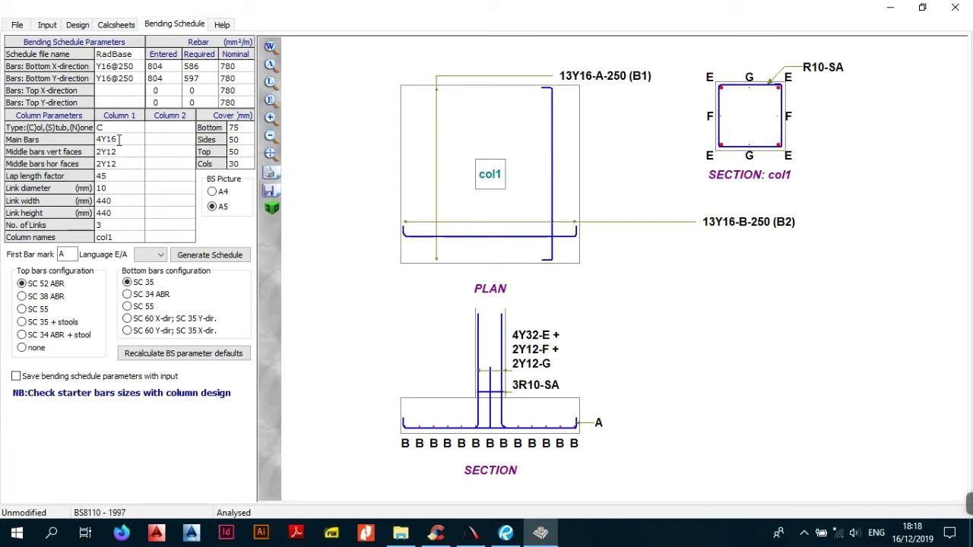
pyautogui.write('4Y16')
pyautogui.click(119, 165)
# Set the middle bars on the vertical faces of Column 1 to 2Y16.
pyautogui.click(116, 152)
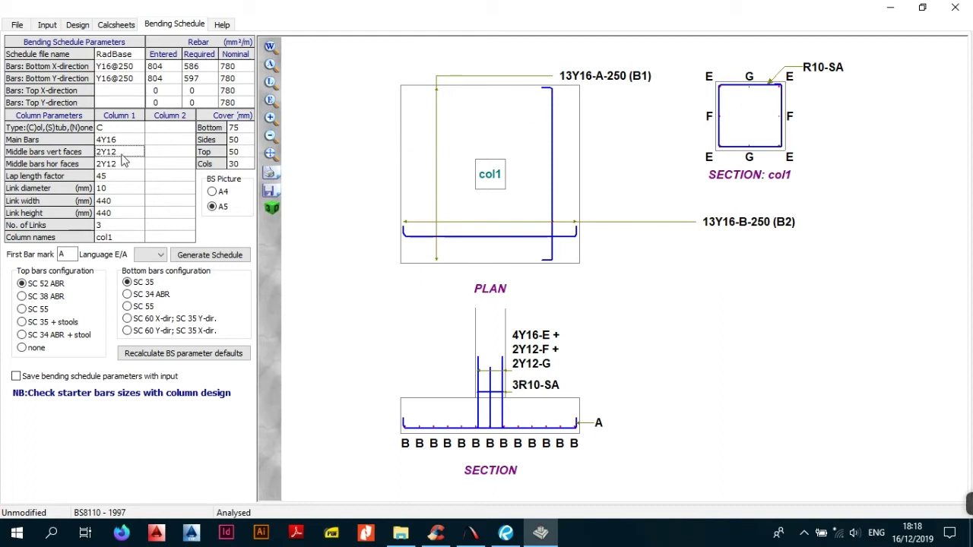
pyautogui.click(115, 153)
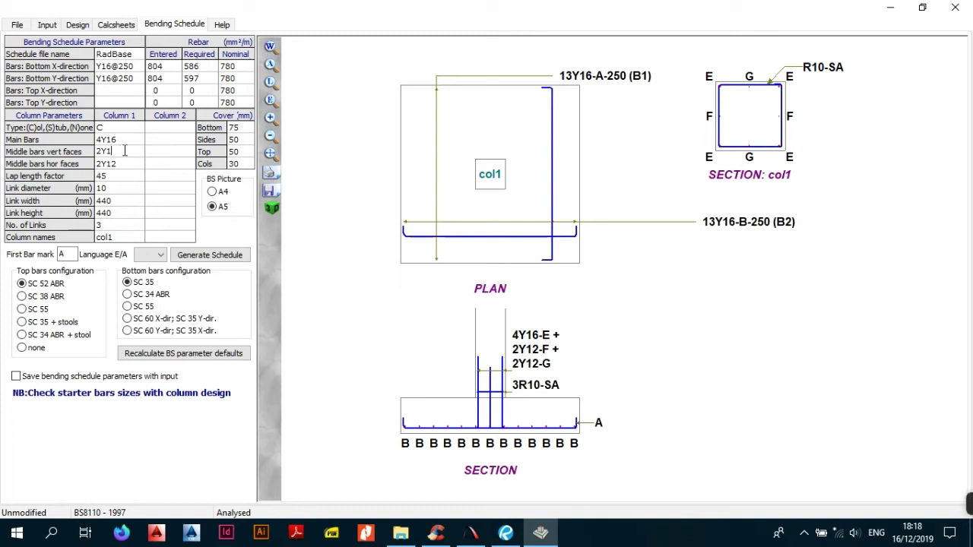
pyautogui.press('Return')
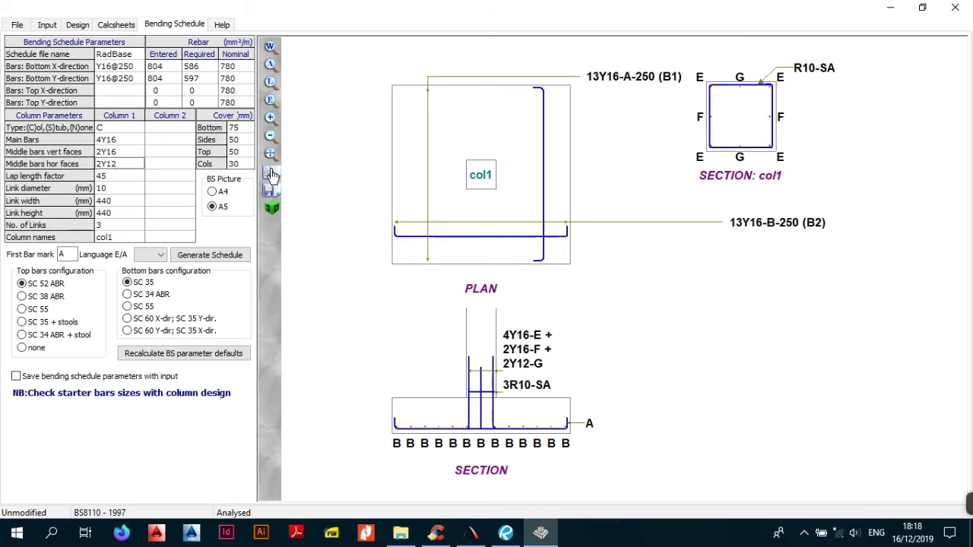
# Set the middle bars on the horizontal faces of Column 1 to 2Y32.
pyautogui.click(132, 165)
pyautogui.press('BackSpace')
pyautogui.write('32')
pyautogui.press('Return')
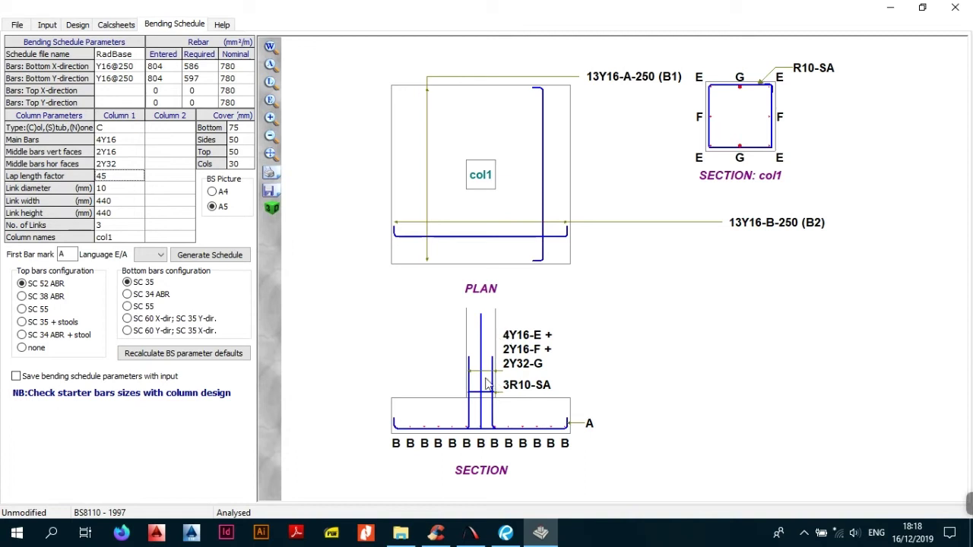
# Return the middle bars on both the horizontal and vertical faces of Column 1 to 2Y12.
pyautogui.click(118, 165)
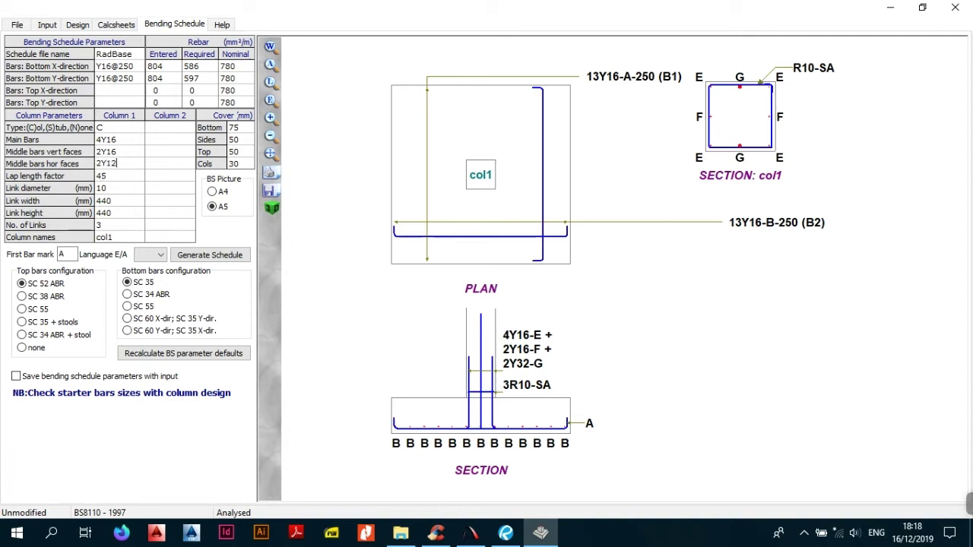
pyautogui.click(132, 150)
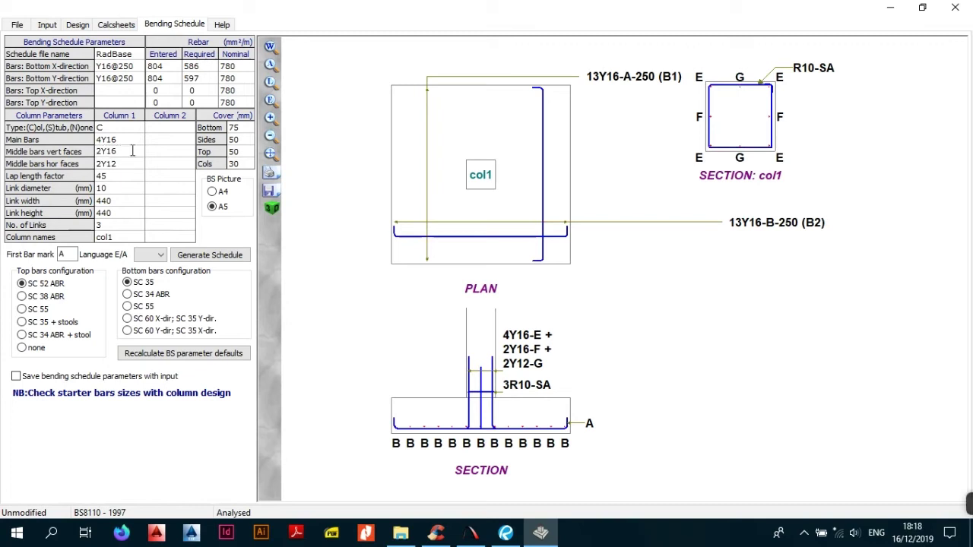
pyautogui.click(139, 179)
# Set the lap length factor of Column 1 to 55.
pyautogui.click(132, 189)
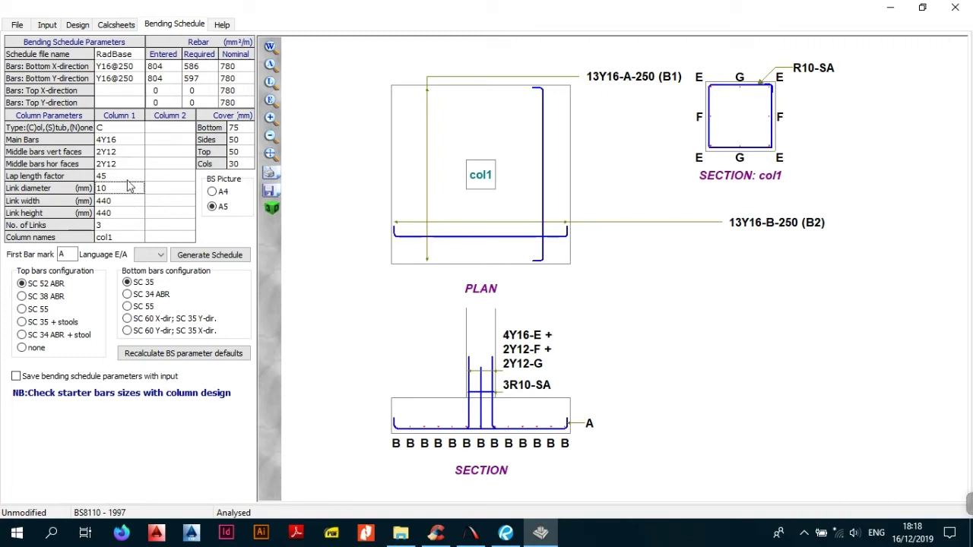
pyautogui.click(132, 177)
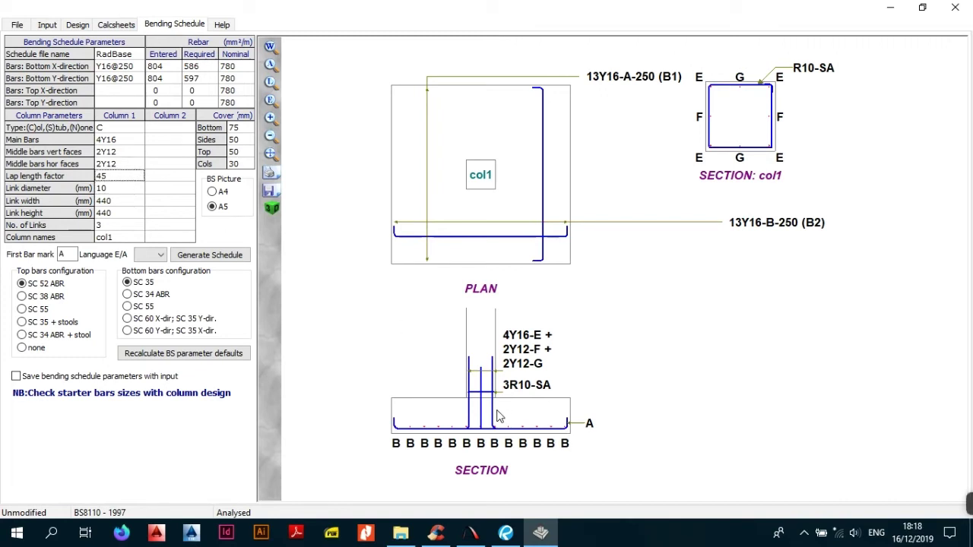
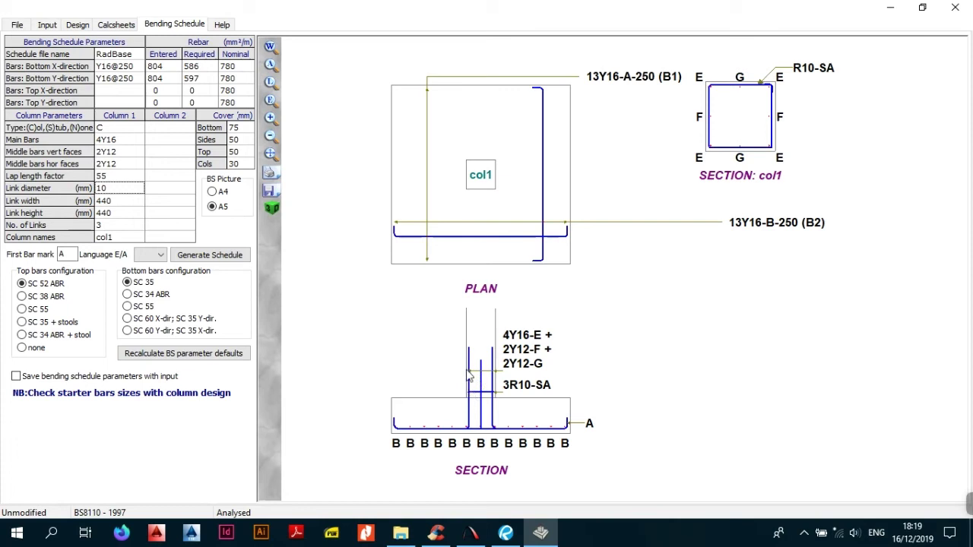
pyautogui.click(123, 179)
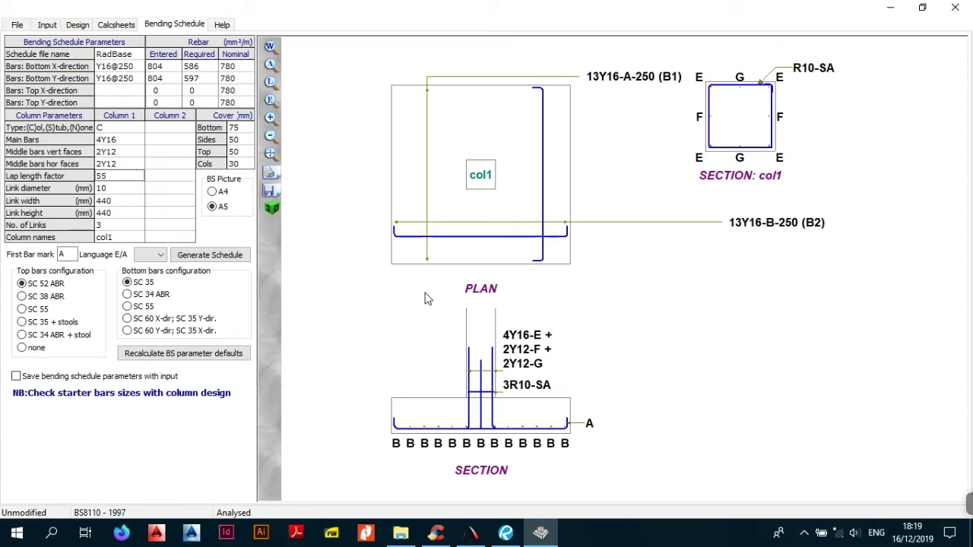
pyautogui.click(131, 191)
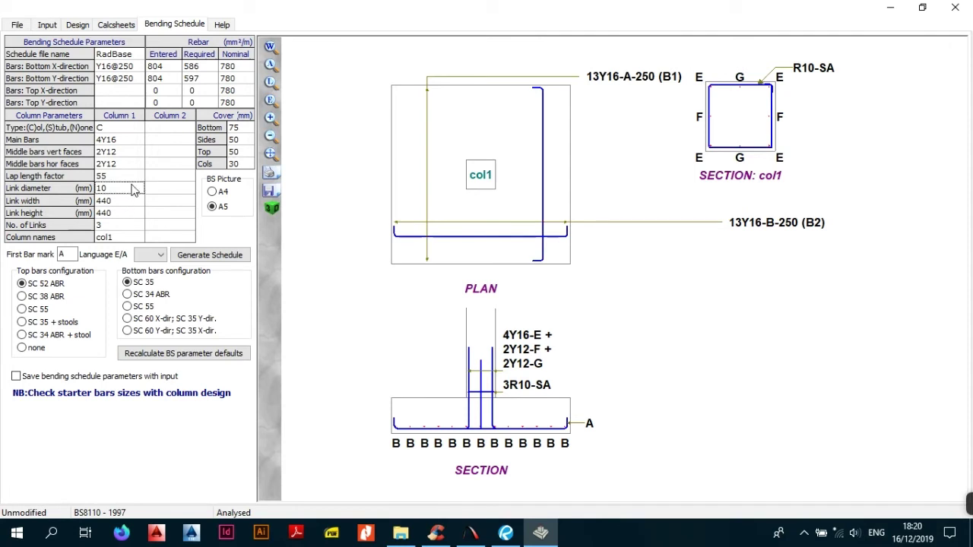
pyautogui.doubleClick(471, 9)
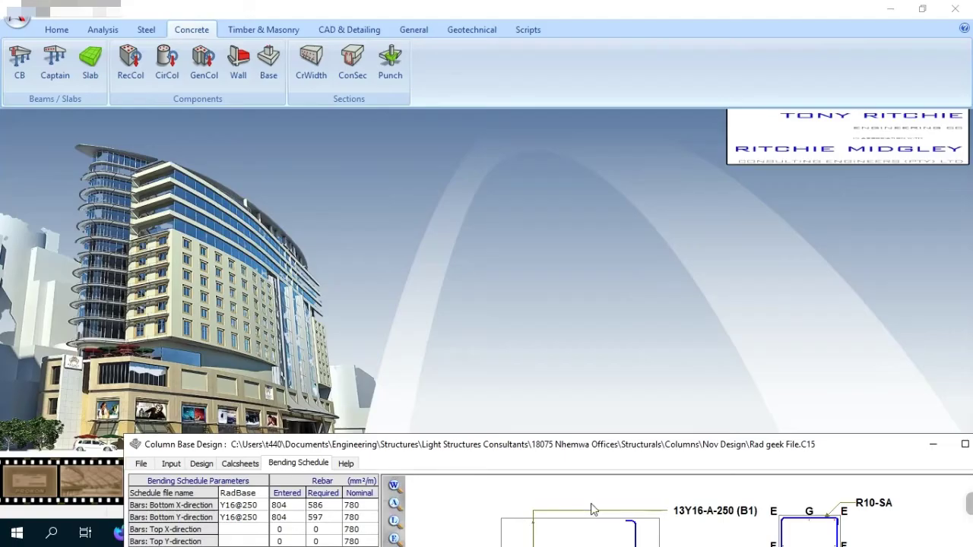
pyautogui.moveTo(792, 447); pyautogui.dragTo(648, 114)
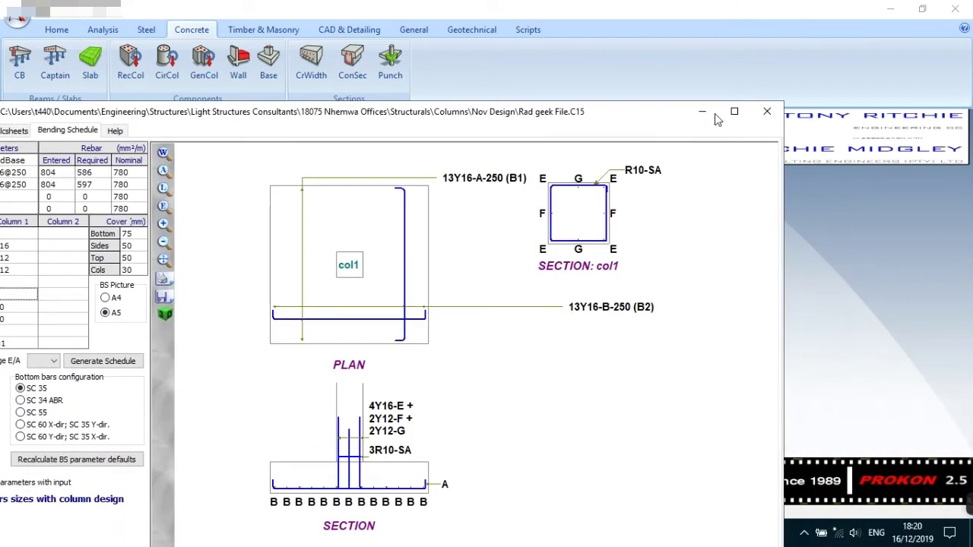
pyautogui.click(734, 111)
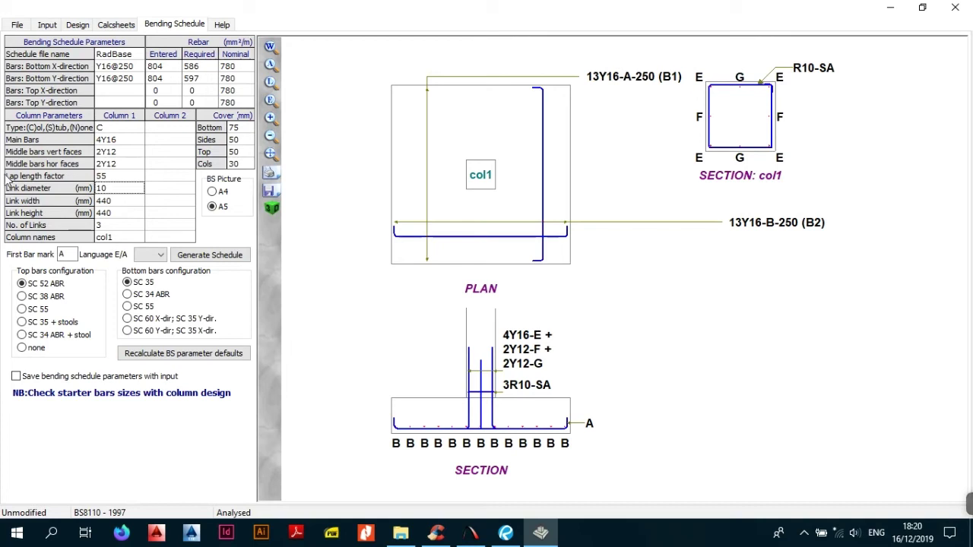
# Examine the link diameter, width and height of Column 1 together with the top and column cover values.
pyautogui.click(120, 202)
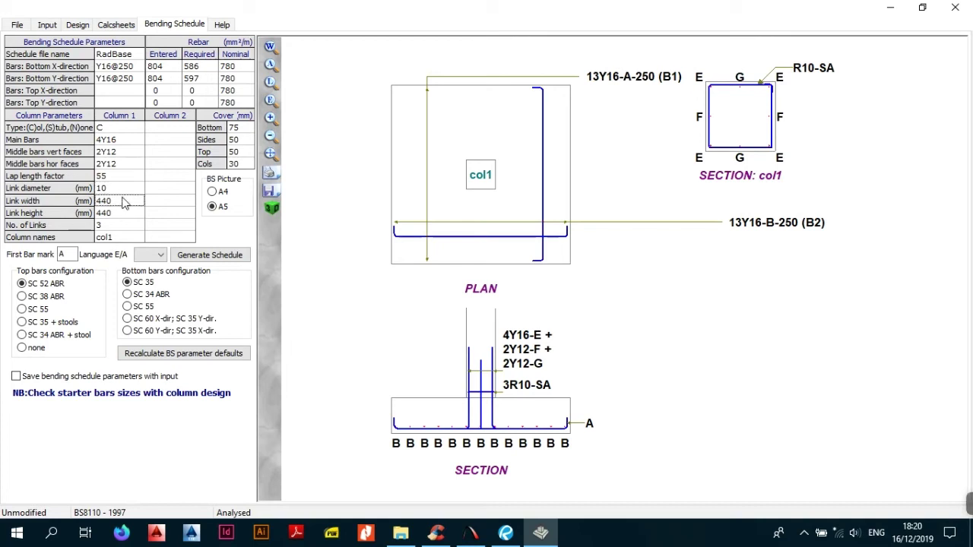
pyautogui.press('Up')
pyautogui.click(125, 203)
pyautogui.click(126, 213)
pyautogui.click(238, 154)
pyautogui.click(240, 164)
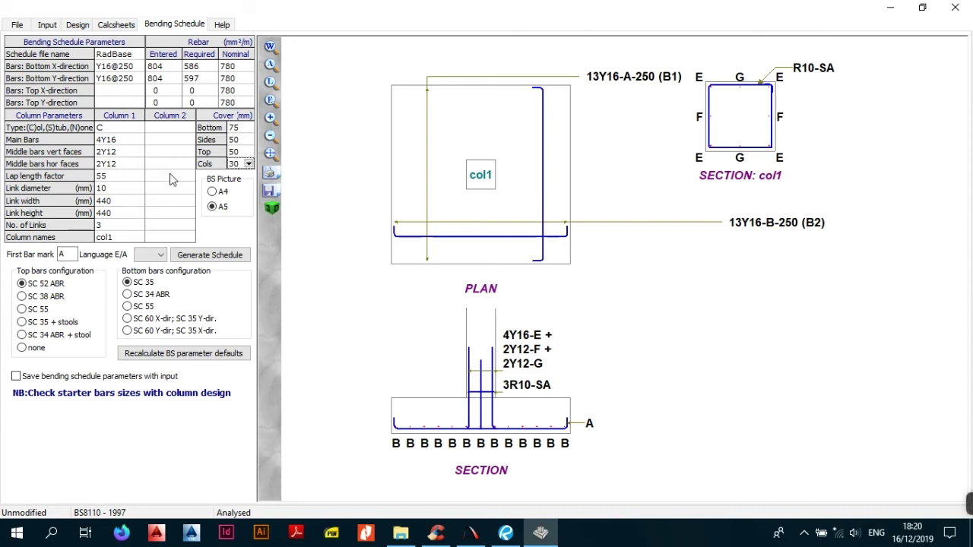
pyautogui.click(115, 224)
pyautogui.click(118, 212)
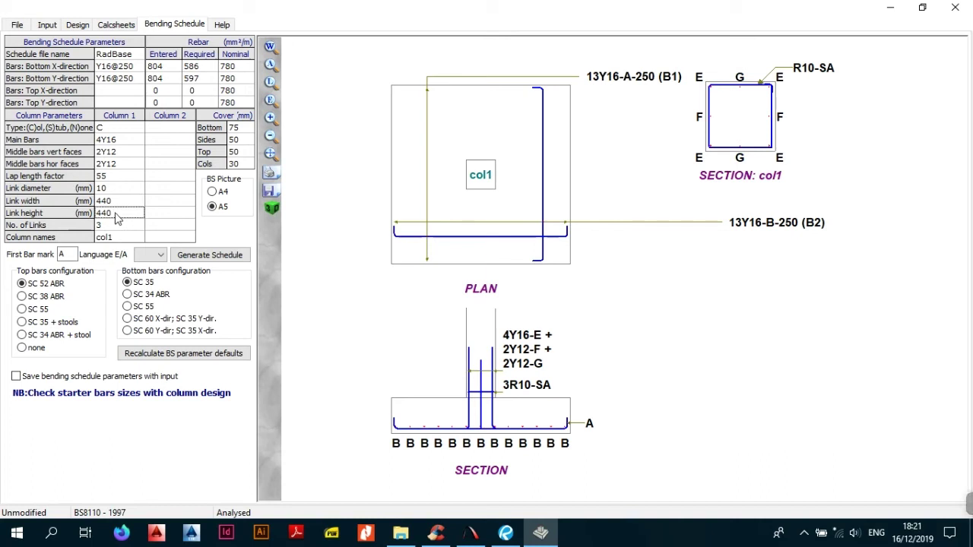
pyautogui.click(117, 200)
# Try 4 and 6 as the number of links for Column 1.
pyautogui.click(118, 228)
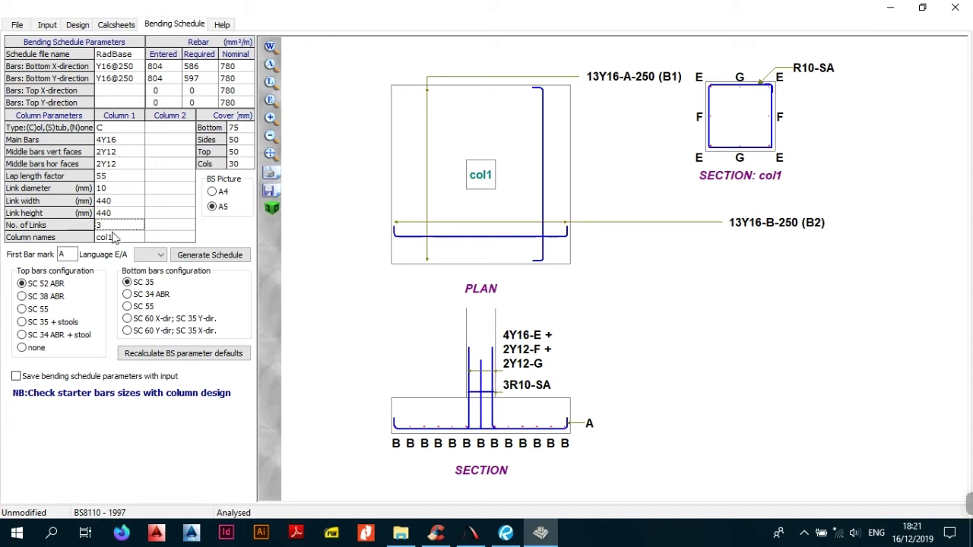
pyautogui.click(118, 224)
pyautogui.write('4')
pyautogui.press('Return')
pyautogui.click(117, 225)
pyautogui.write('6')
pyautogui.press('Return')
# Set the number of links for Column 1 to 7 and display the reinforcement in 3D.
pyautogui.click(117, 226)
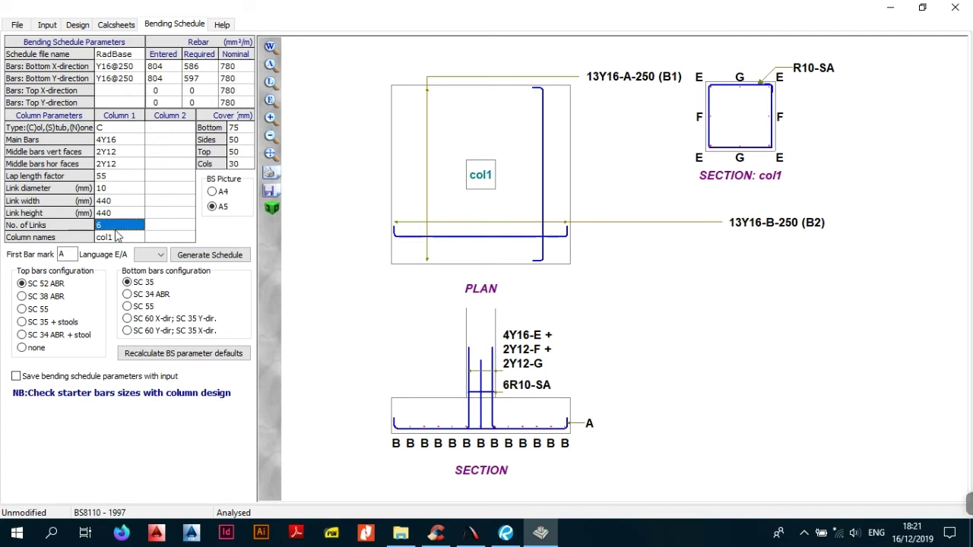
pyautogui.write('7')
pyautogui.click(142, 214)
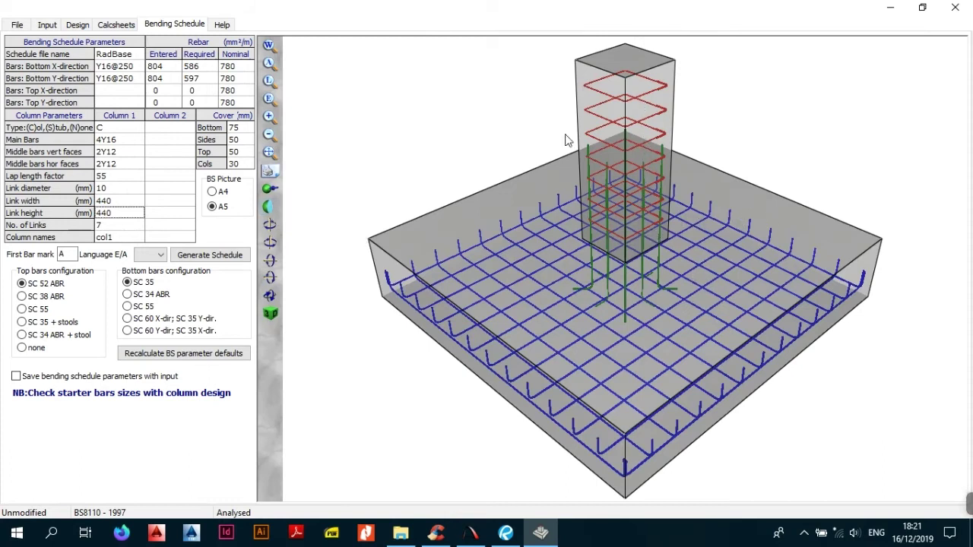
# Return the number of links for Column 1 to 3 and switch back to the 2D plan and section drawings.
pyautogui.click(111, 227)
pyautogui.write('3')
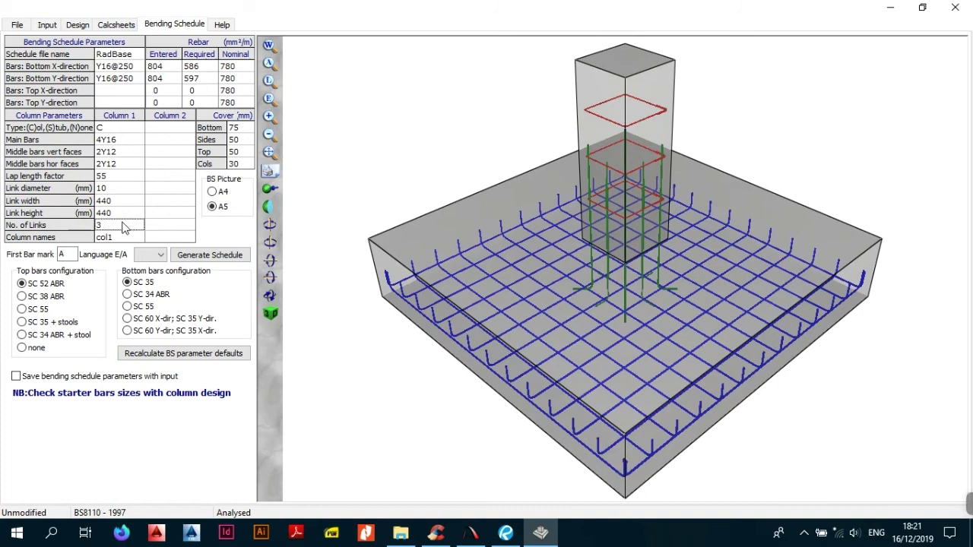
pyautogui.click(124, 215)
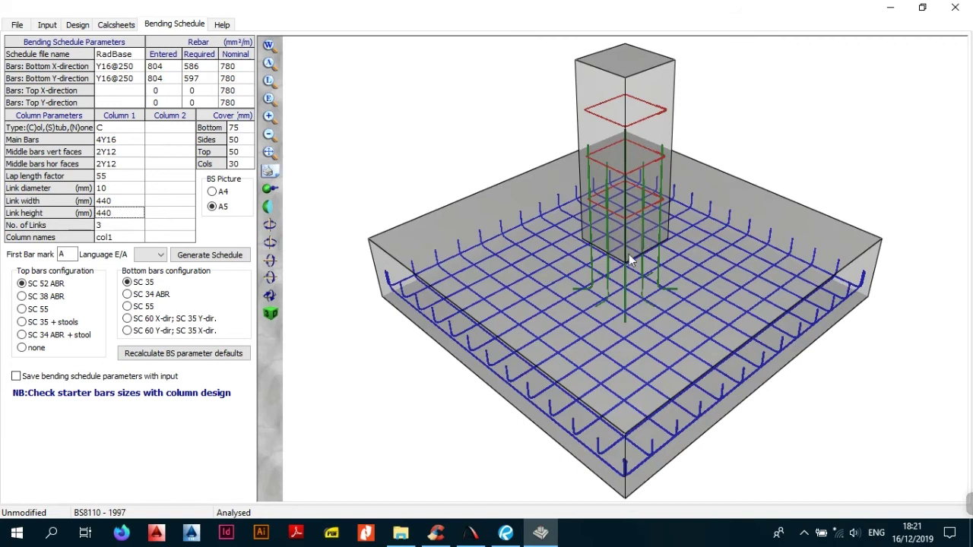
pyautogui.click(270, 313)
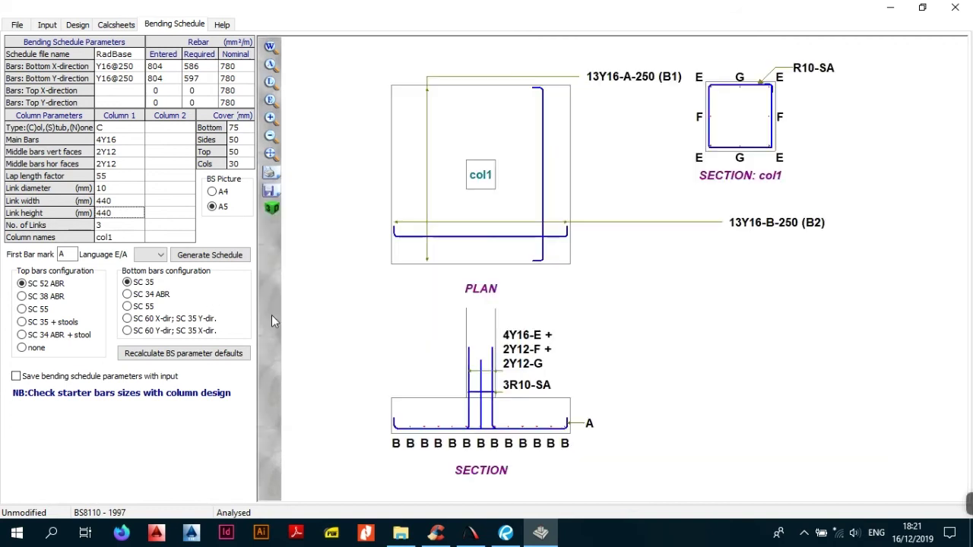
pyautogui.click(108, 236)
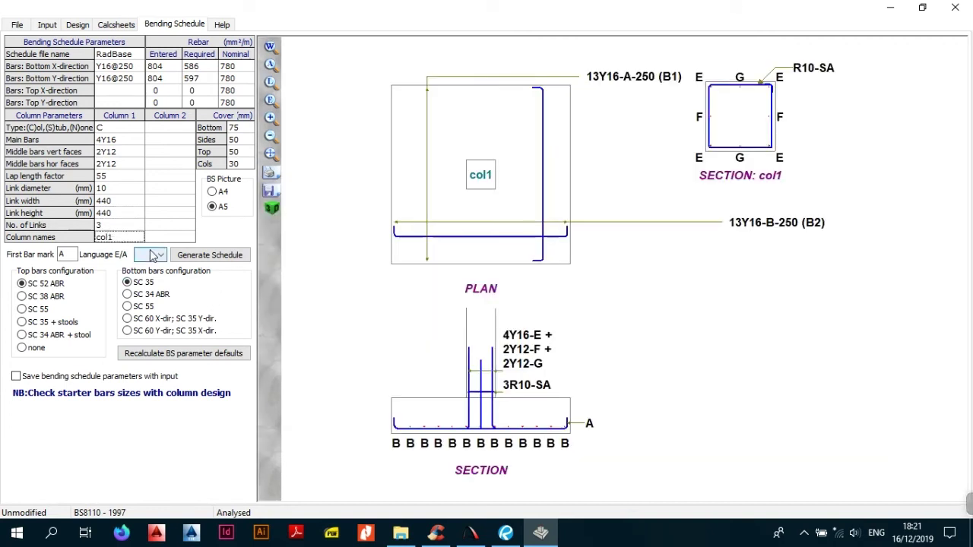
# Name Column 1 "Rad" and set the first bar mark to 01.
pyautogui.write('Rad')
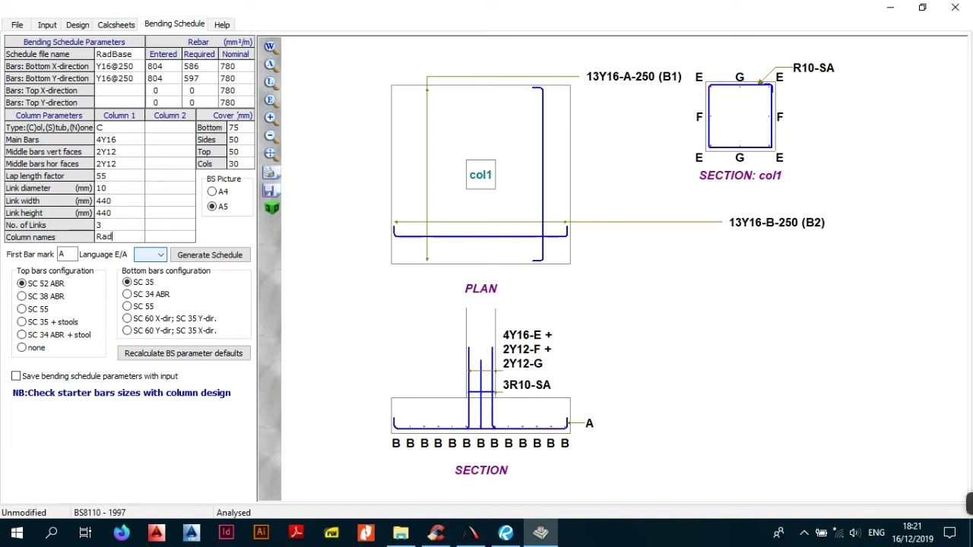
pyautogui.click(188, 226)
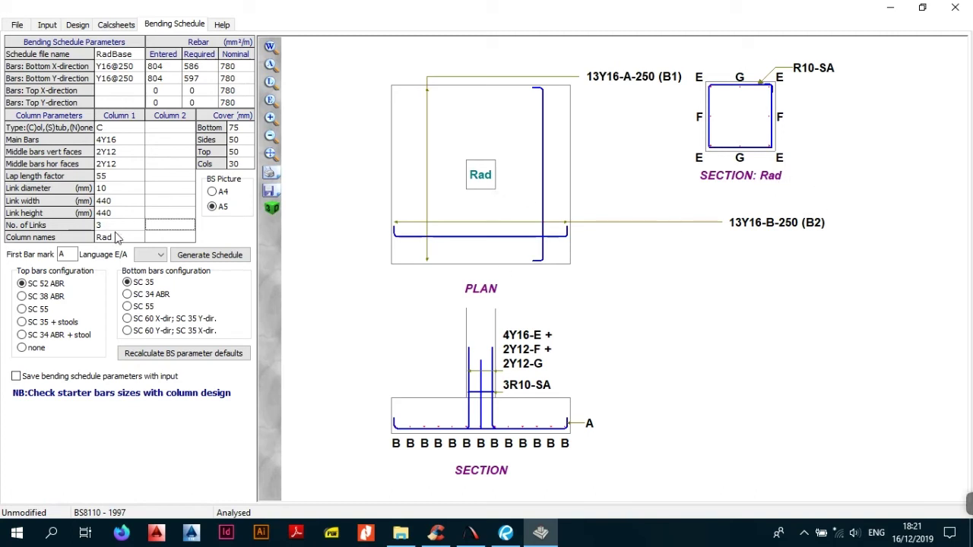
pyautogui.doubleClick(72, 255)
pyautogui.press('BackSpace')
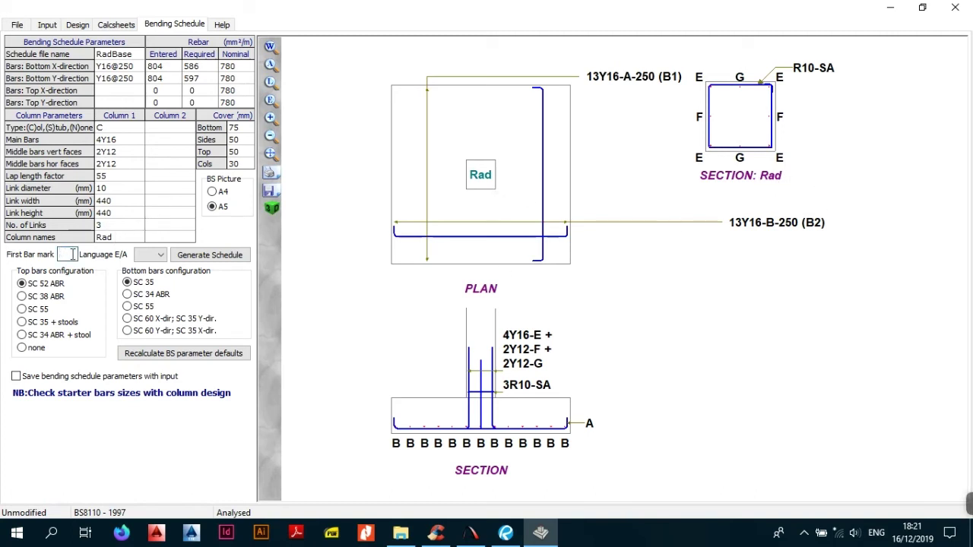
pyautogui.write('01')
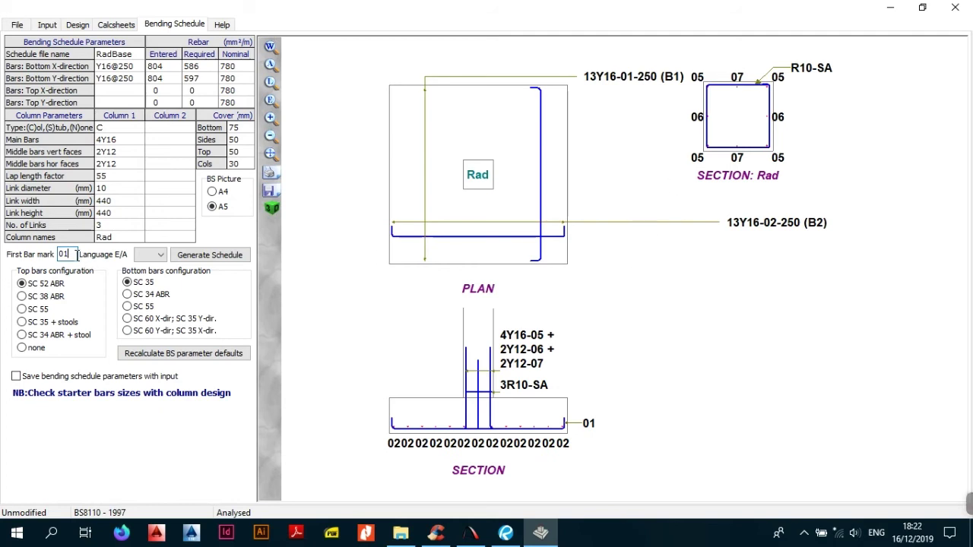
pyautogui.press('BackSpace')
pyautogui.press('BackSpace')
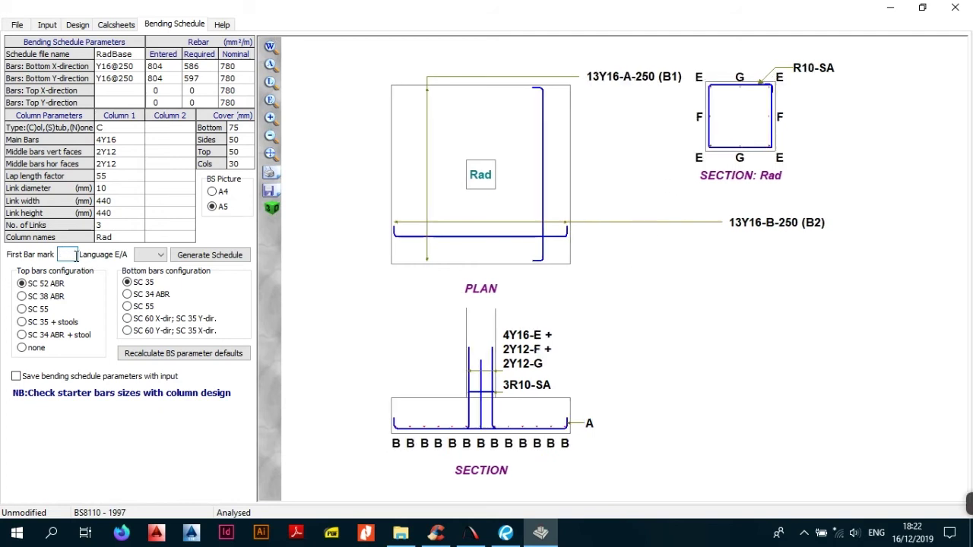
pyautogui.write('A')
pyautogui.press('BackSpace')
pyautogui.write('01')
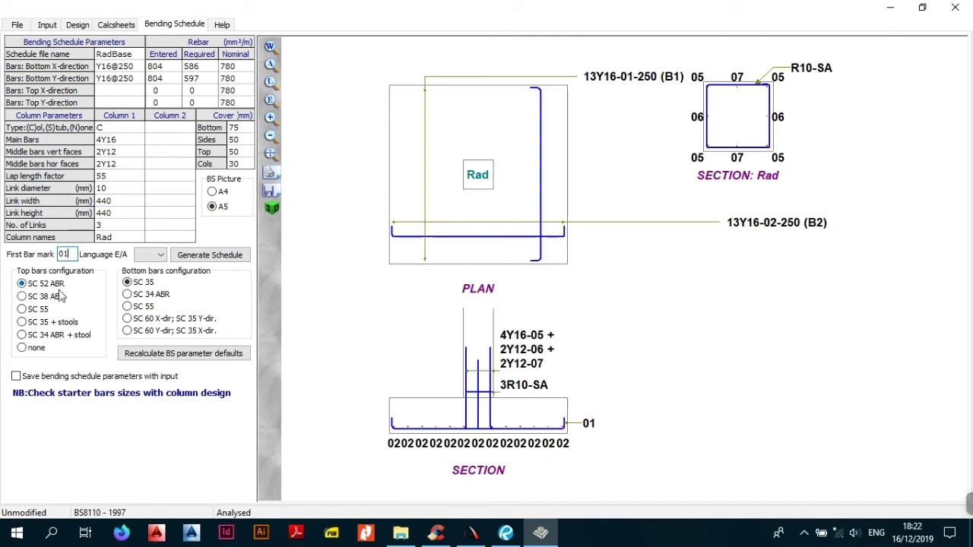
# Try the alternative top bars configurations, including SC 38 ABR and SC 34 ABR + stool, and return to SC 52 ABR.
pyautogui.click(31, 298)
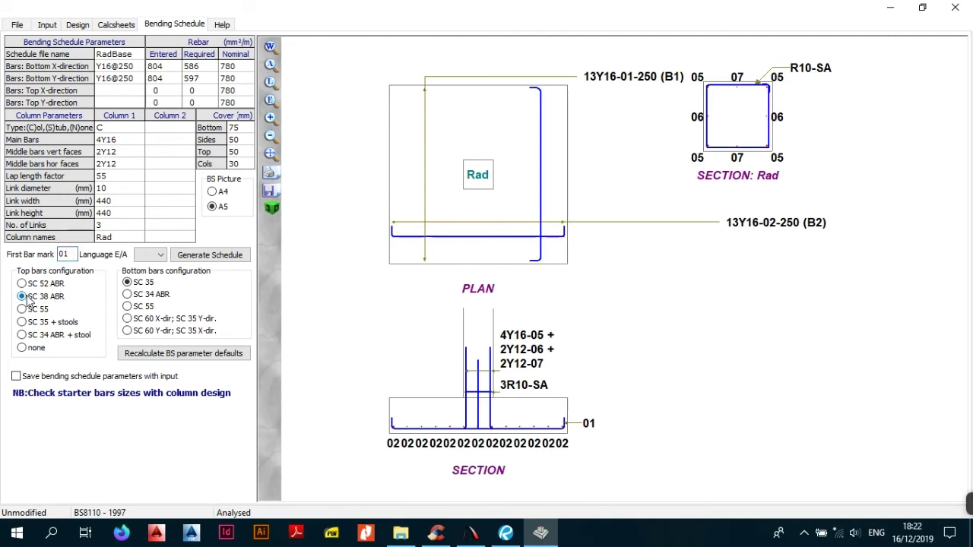
pyautogui.click(31, 310)
pyautogui.click(30, 323)
pyautogui.click(32, 335)
pyautogui.click(32, 347)
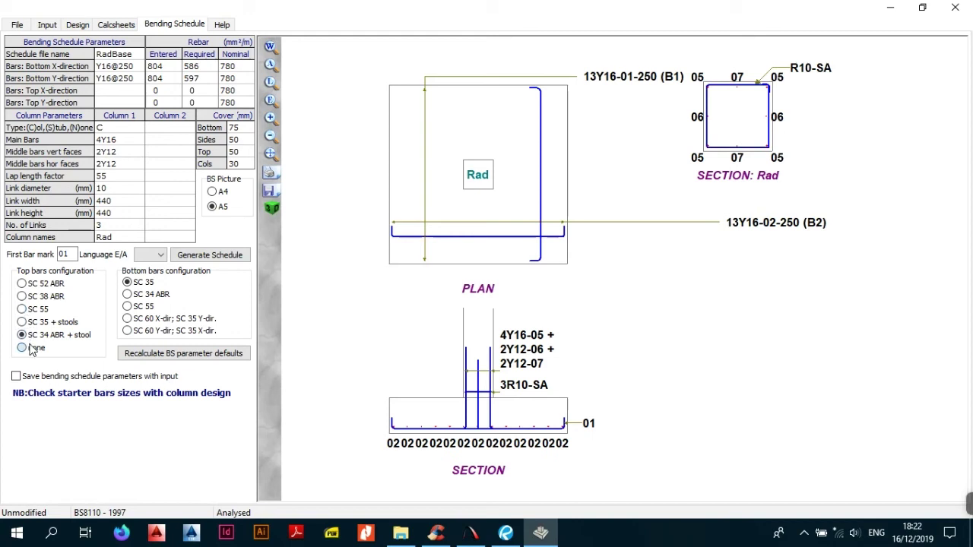
pyautogui.click(37, 286)
# Try SC 34 ABR and both SC 60 combinations as the bottom bars configuration, and return it to SC 35.
pyautogui.click(129, 295)
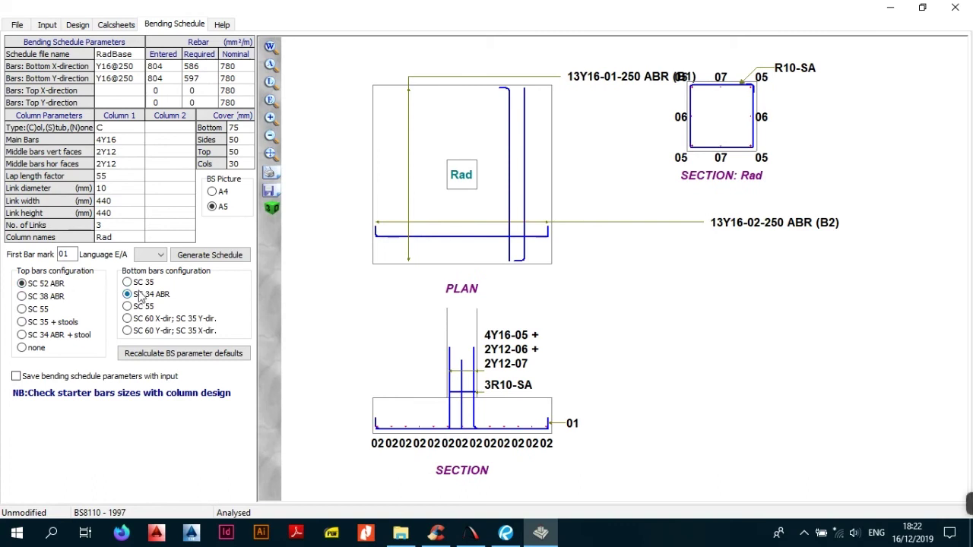
pyautogui.click(139, 286)
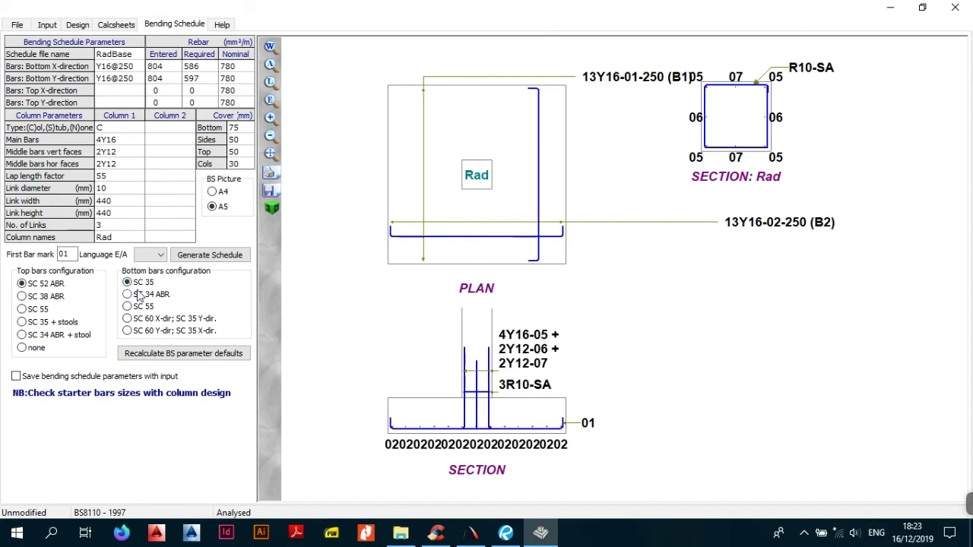
pyautogui.click(140, 297)
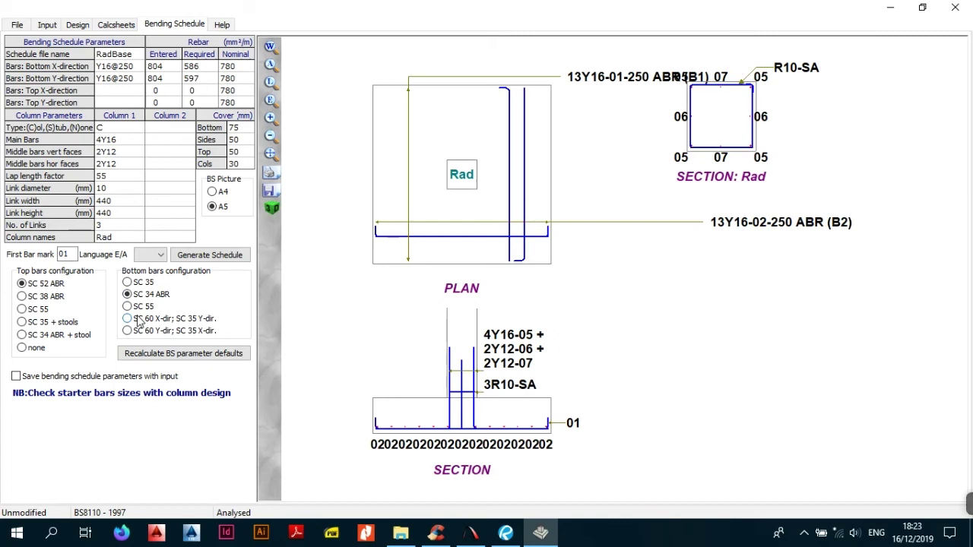
pyautogui.click(137, 322)
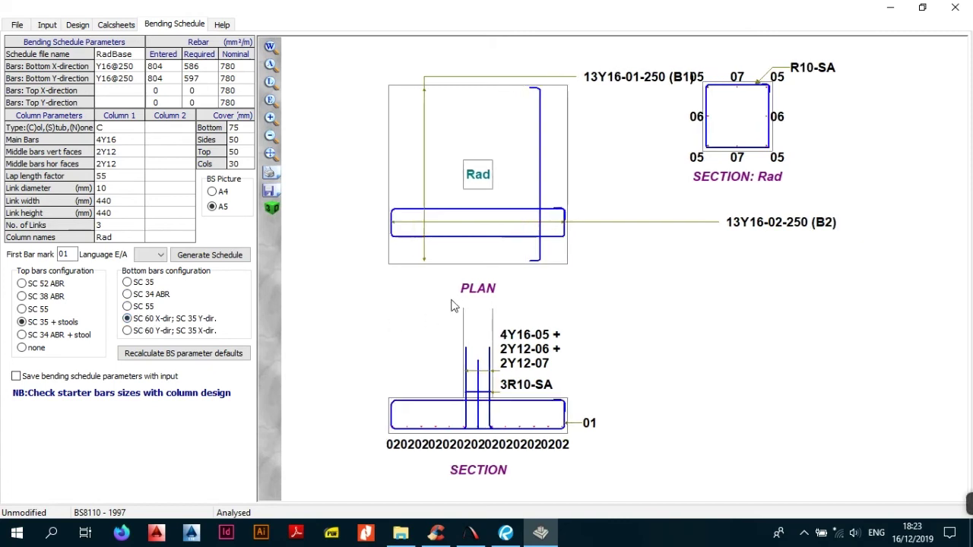
pyautogui.click(148, 353)
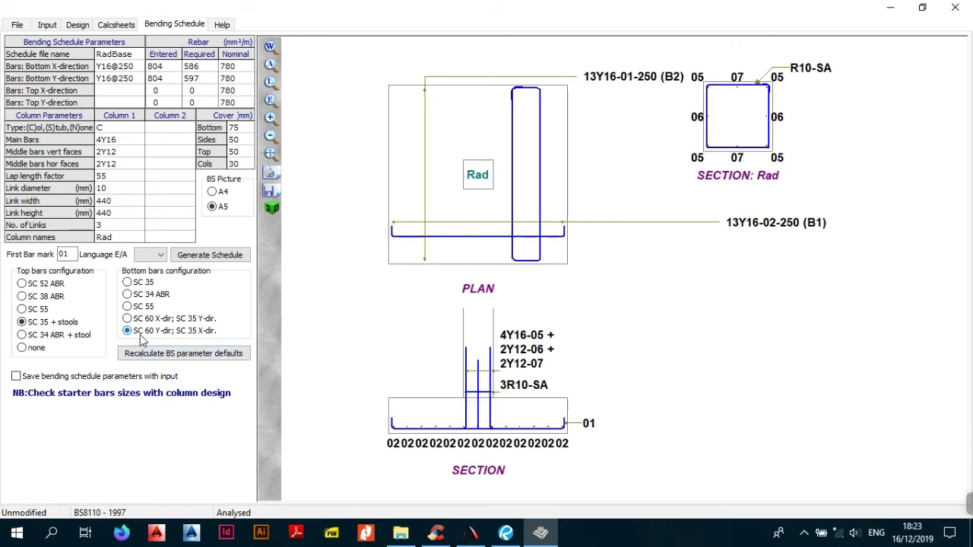
pyautogui.click(151, 286)
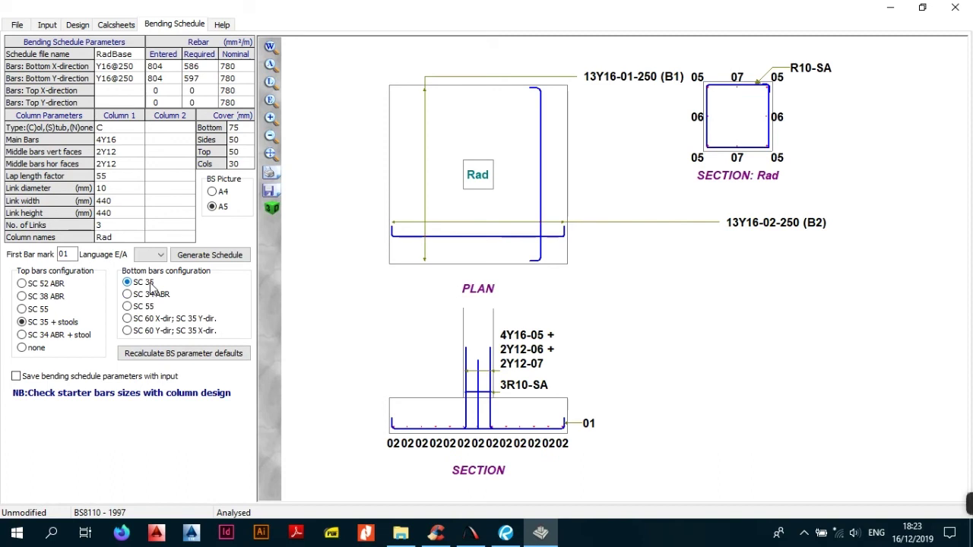
# Try 35 and 45 mm as the column cover and return it to 30 mm.
pyautogui.click(249, 129)
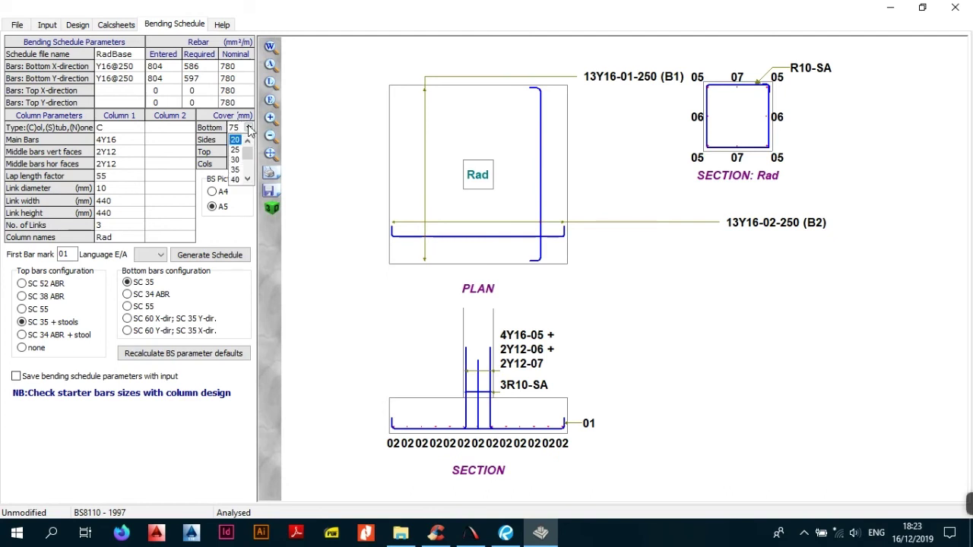
pyautogui.click(249, 129)
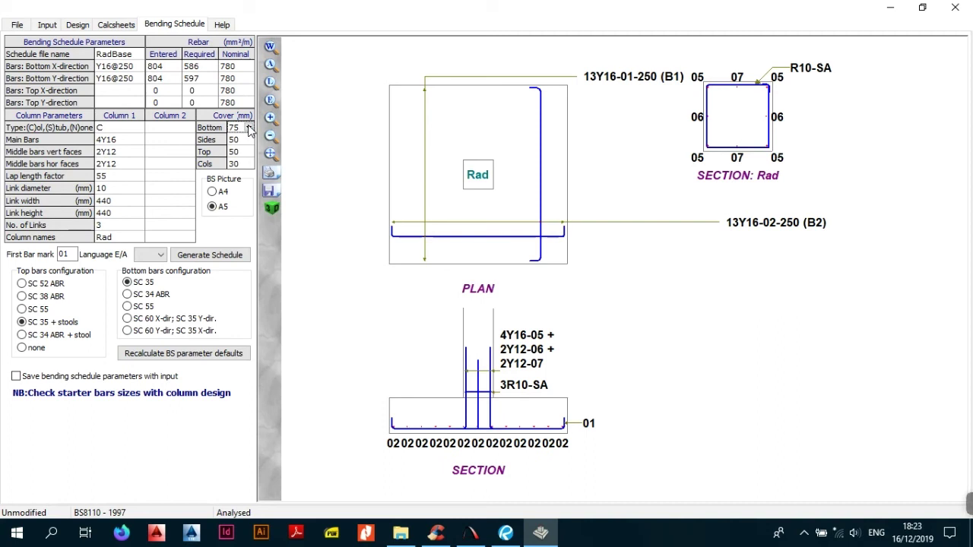
pyautogui.click(245, 141)
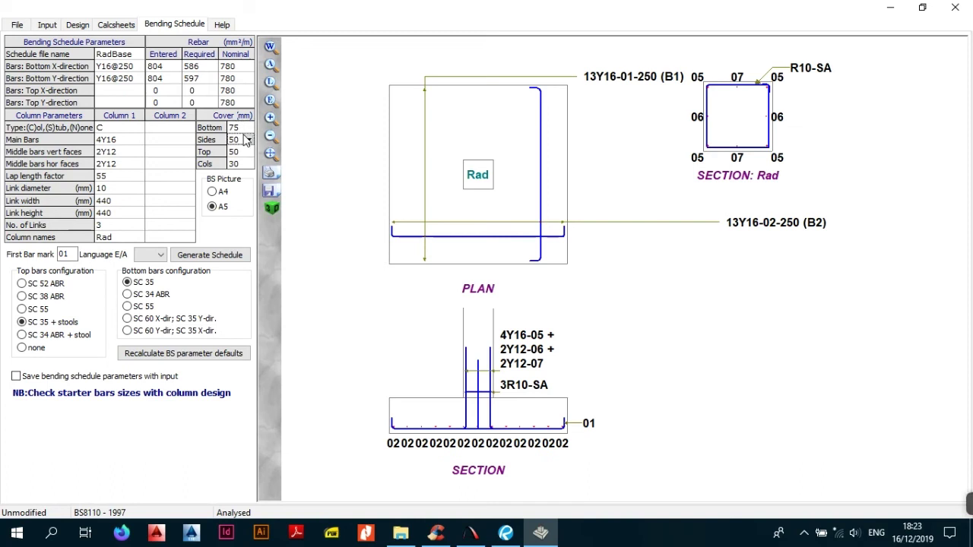
pyautogui.click(247, 164)
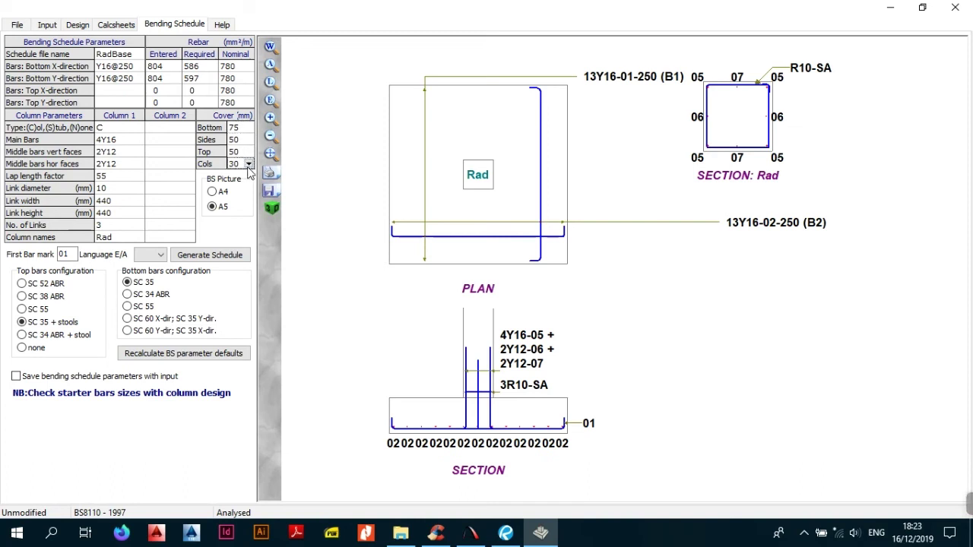
pyautogui.click(247, 164)
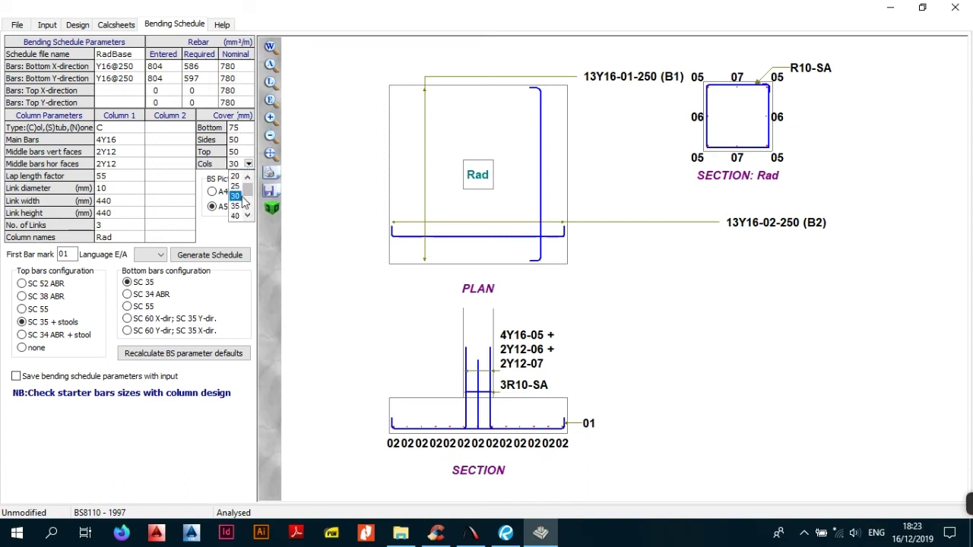
pyautogui.click(238, 208)
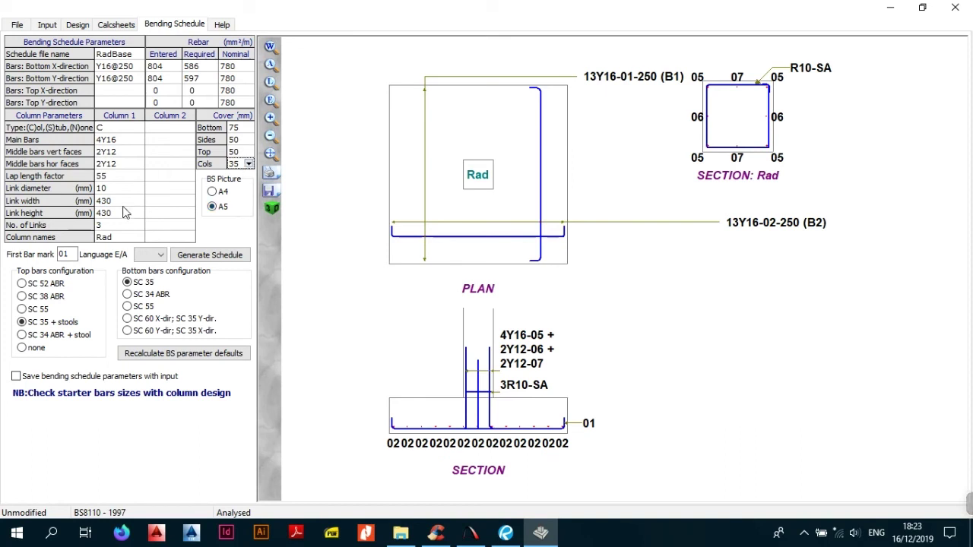
pyautogui.click(247, 165)
pyautogui.click(236, 216)
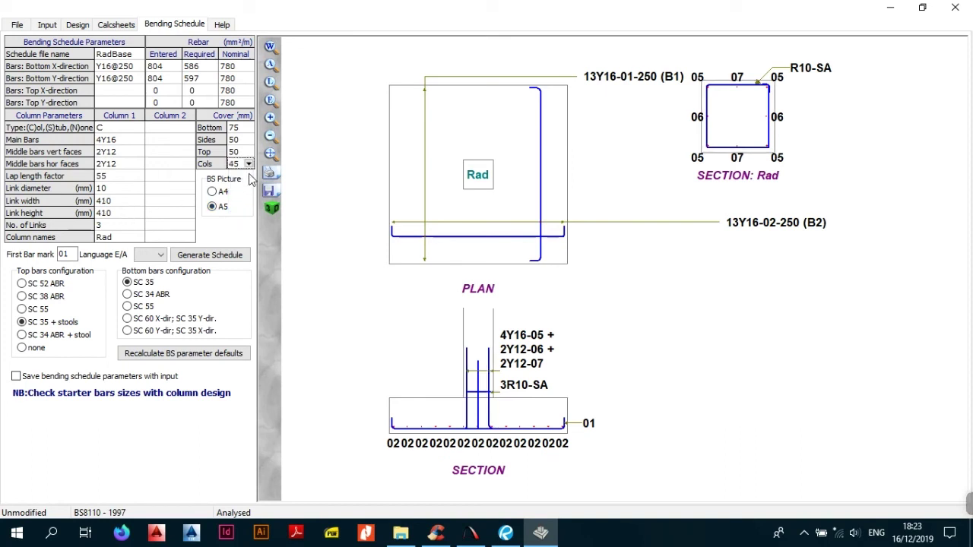
pyautogui.click(247, 164)
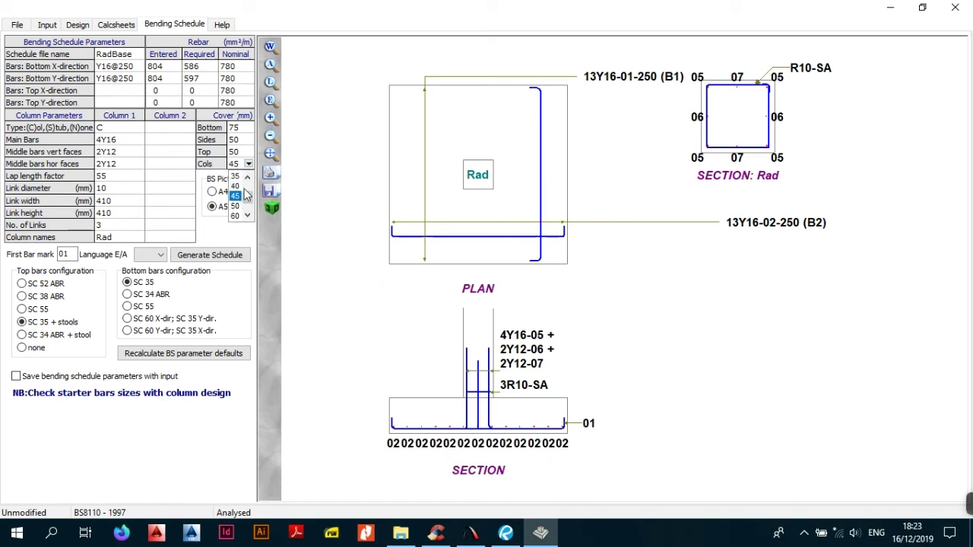
pyautogui.scroll(1, 243, 194)
pyautogui.click(244, 186)
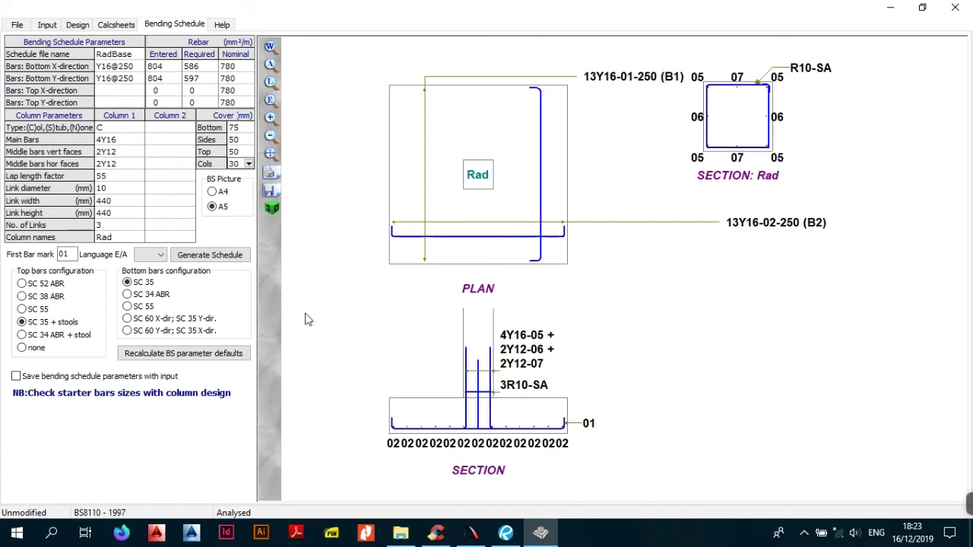
# Examine the base and column reinforcement in 3D from several angles, and return to the 2D plan and section drawings.
pyautogui.click(273, 208)
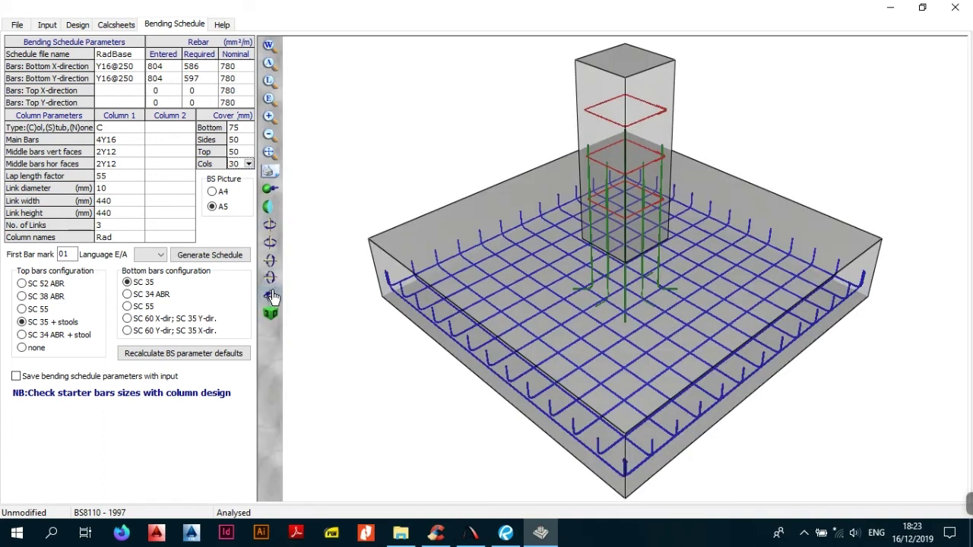
pyautogui.click(272, 265)
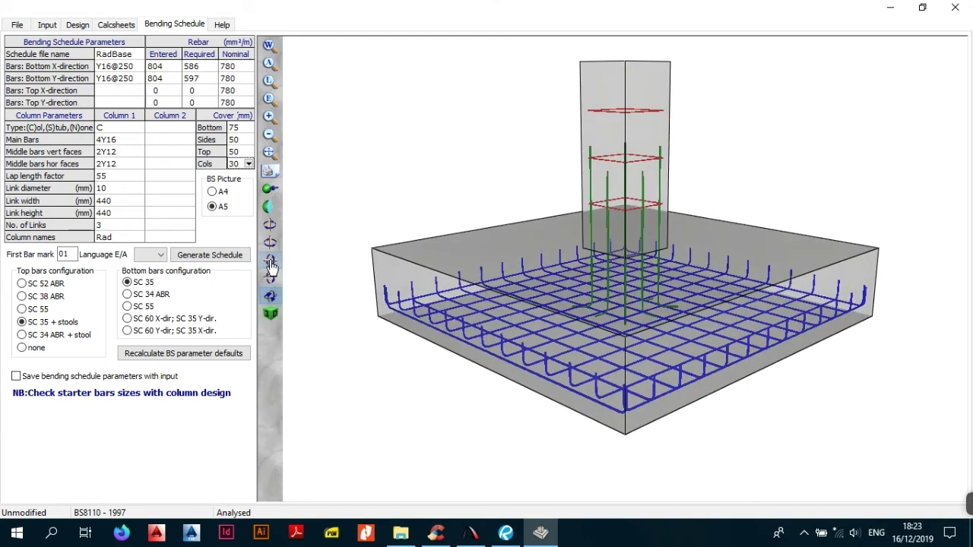
pyautogui.click(271, 265)
pyautogui.click(271, 282)
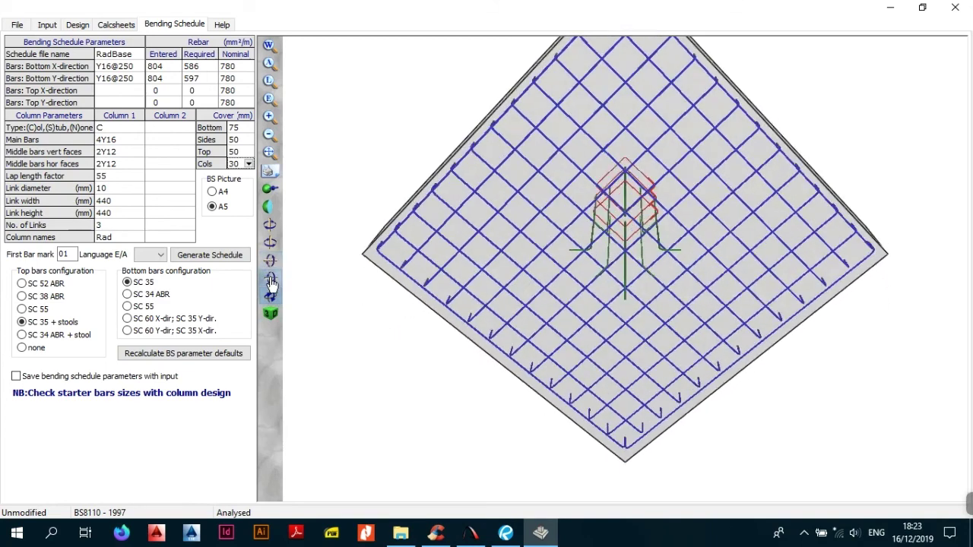
pyautogui.click(271, 283)
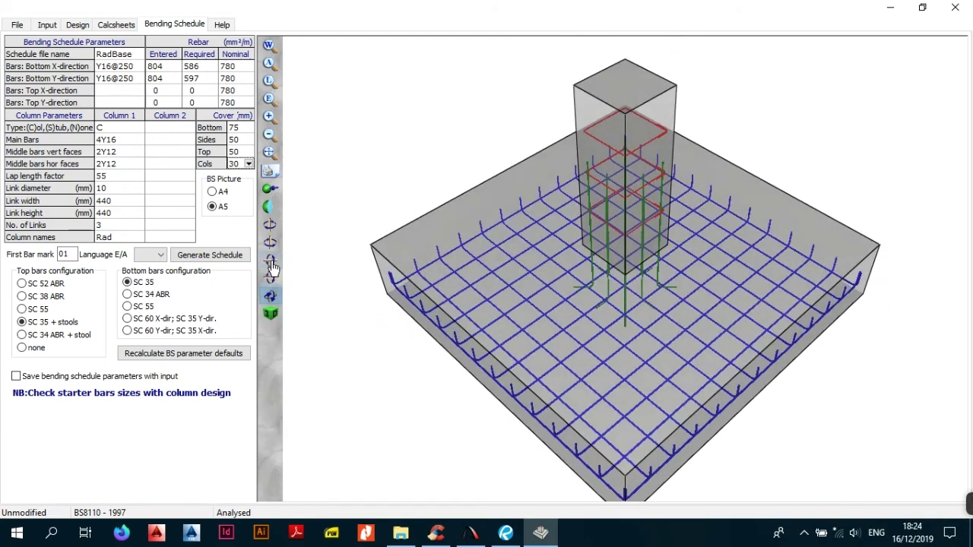
pyautogui.click(271, 245)
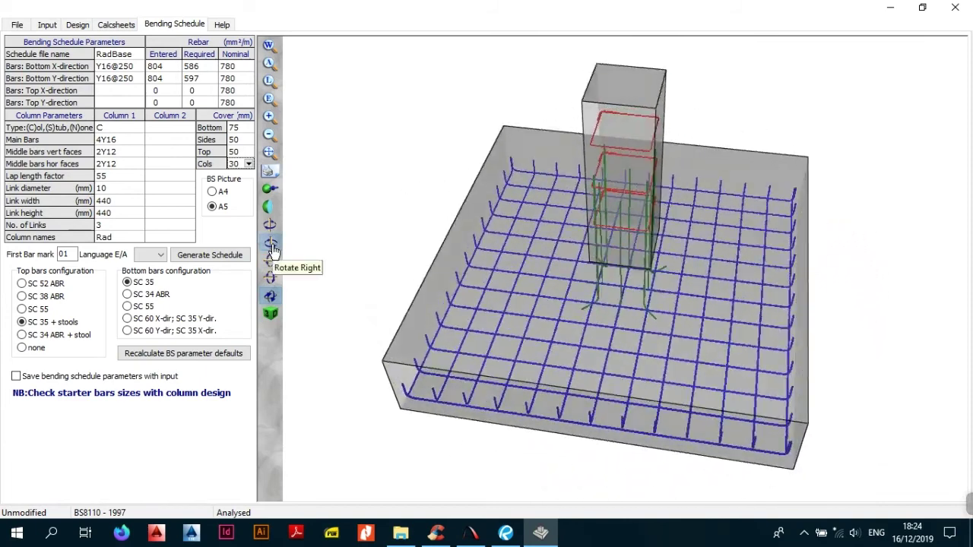
pyautogui.click(272, 266)
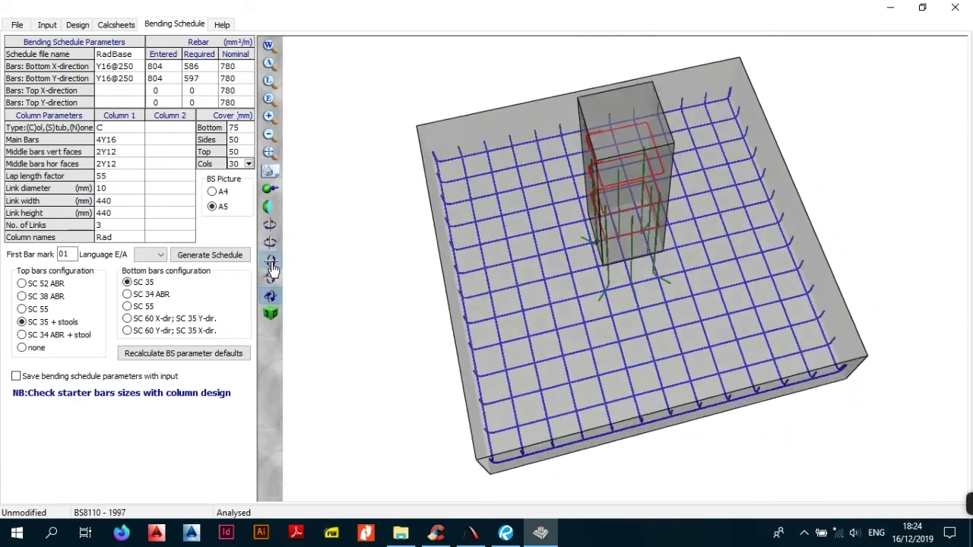
pyautogui.click(272, 282)
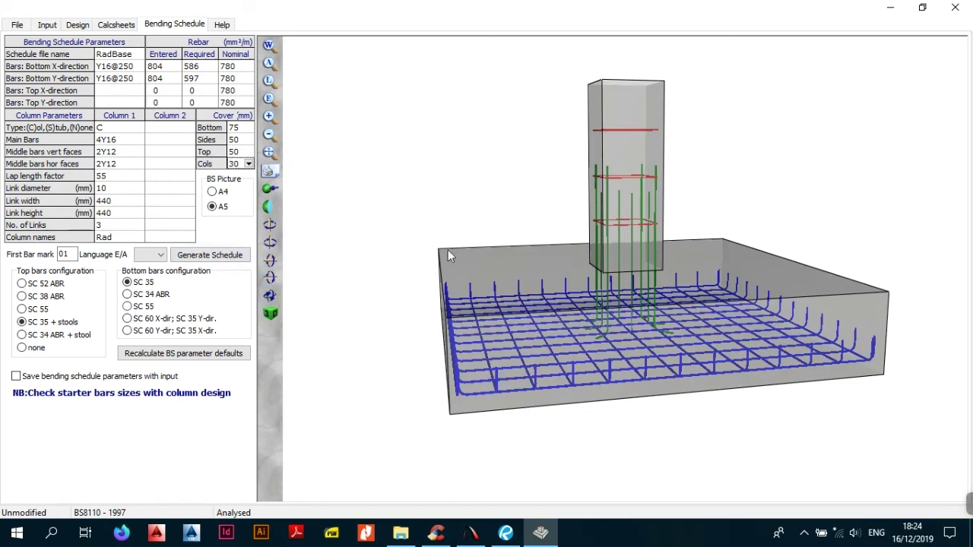
pyautogui.click(270, 313)
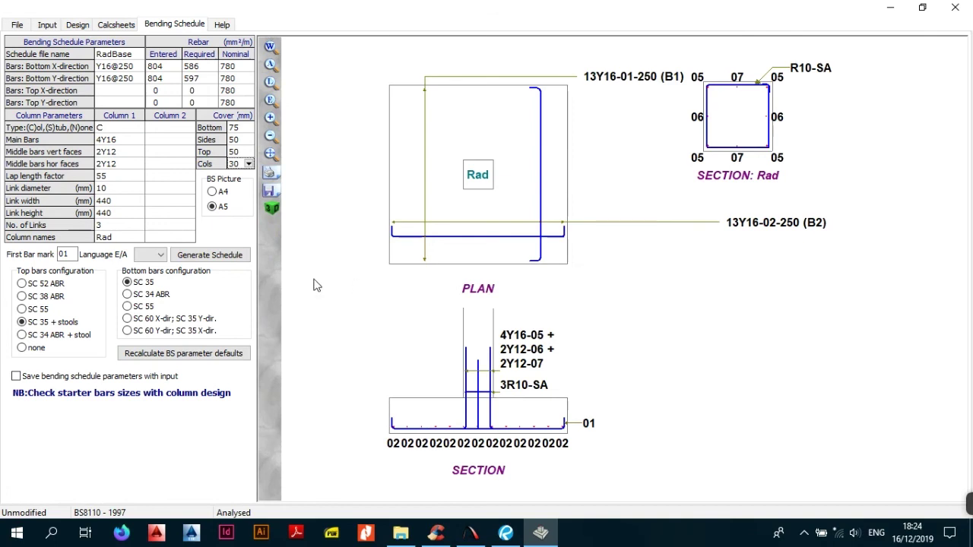
# Try to generate the bending schedule for RadBase.
pyautogui.click(219, 259)
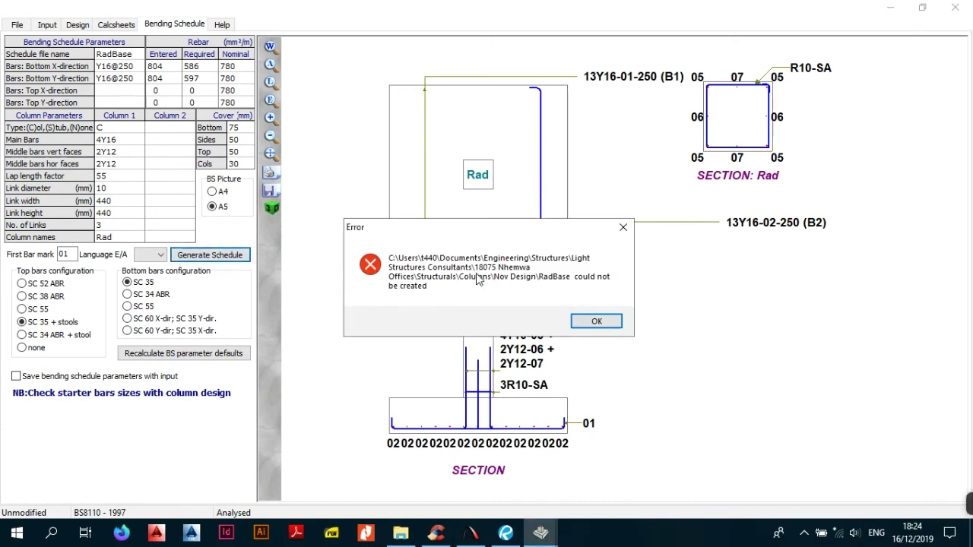
pyautogui.click(595, 330)
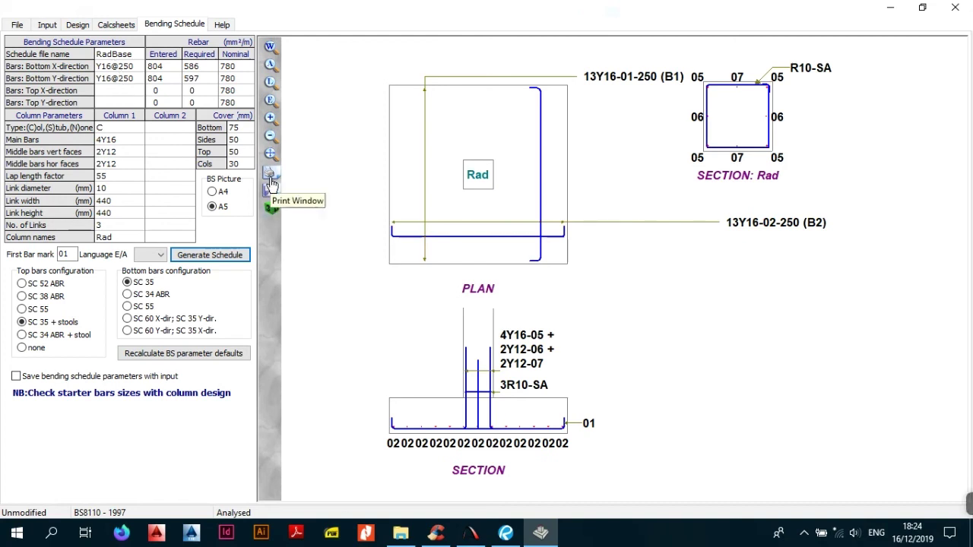
pyautogui.click(223, 255)
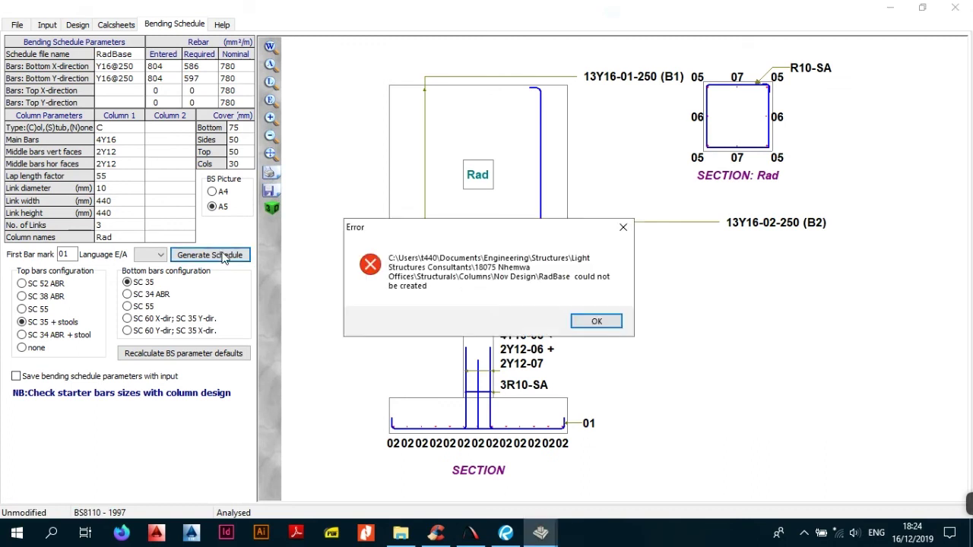
pyautogui.click(597, 321)
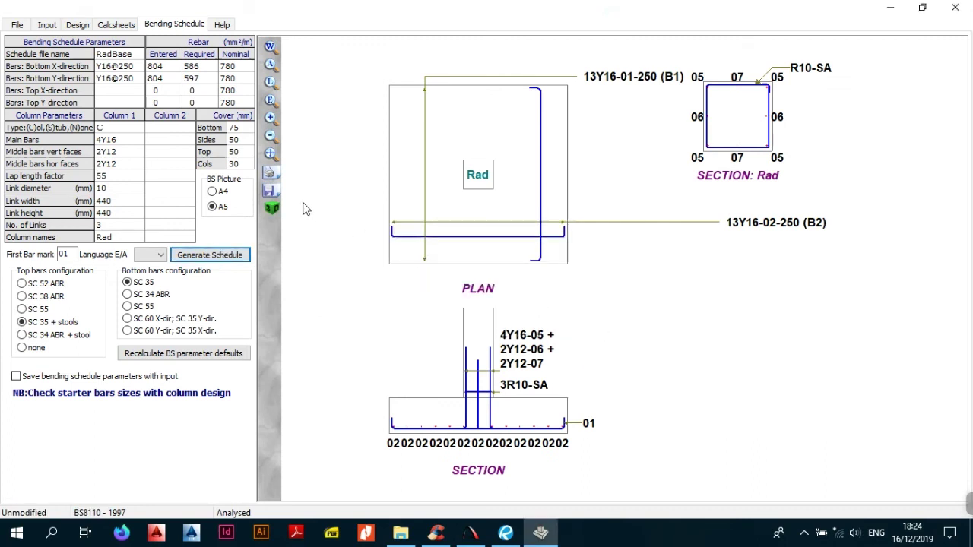
# Print the plan and section drawings with Nitro PDF Creator to the desktop as Prokon - Beam.pdf.
pyautogui.click(269, 174)
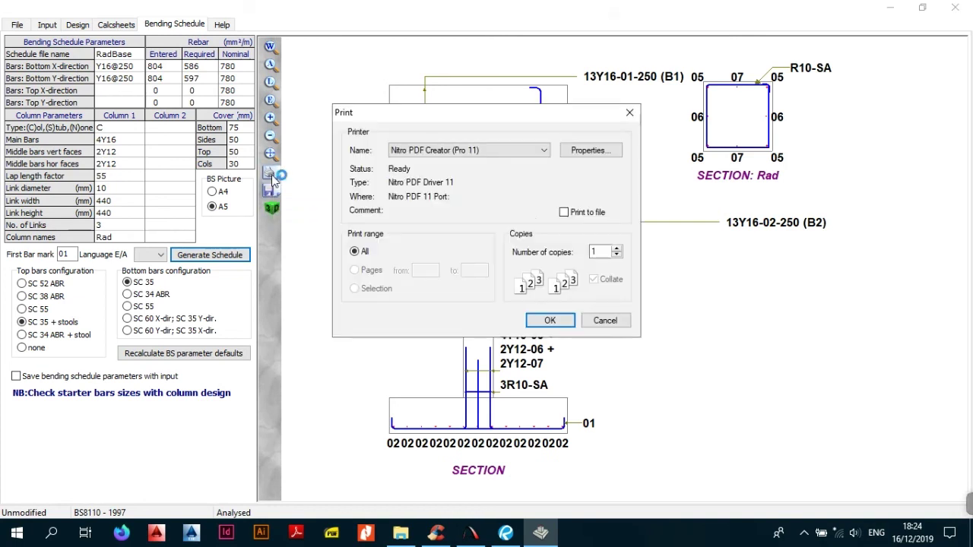
pyautogui.click(542, 320)
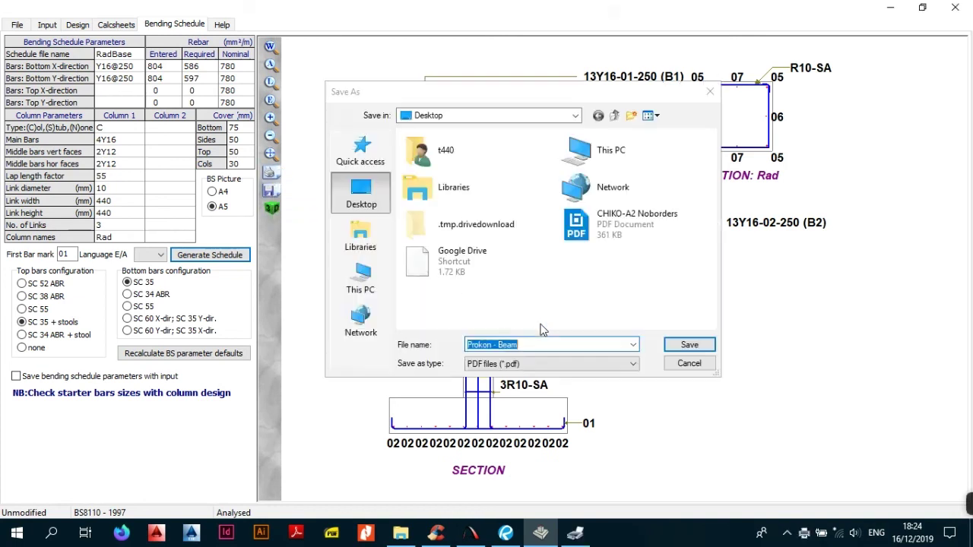
pyautogui.click(670, 349)
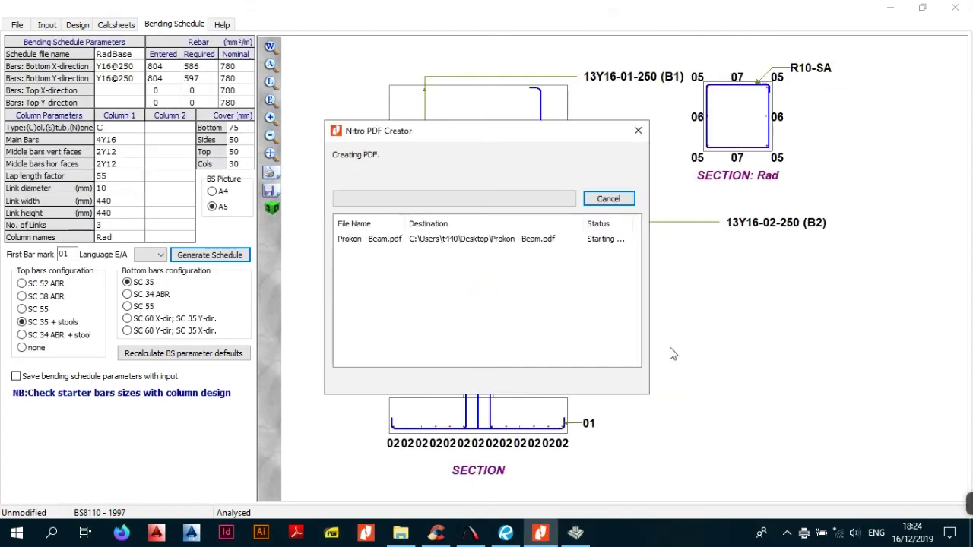
# Examine the plan, section and bar labels in the exported Prokon - Beam PDF, and check the desktop.
pyautogui.scroll(-3, 434, 250)
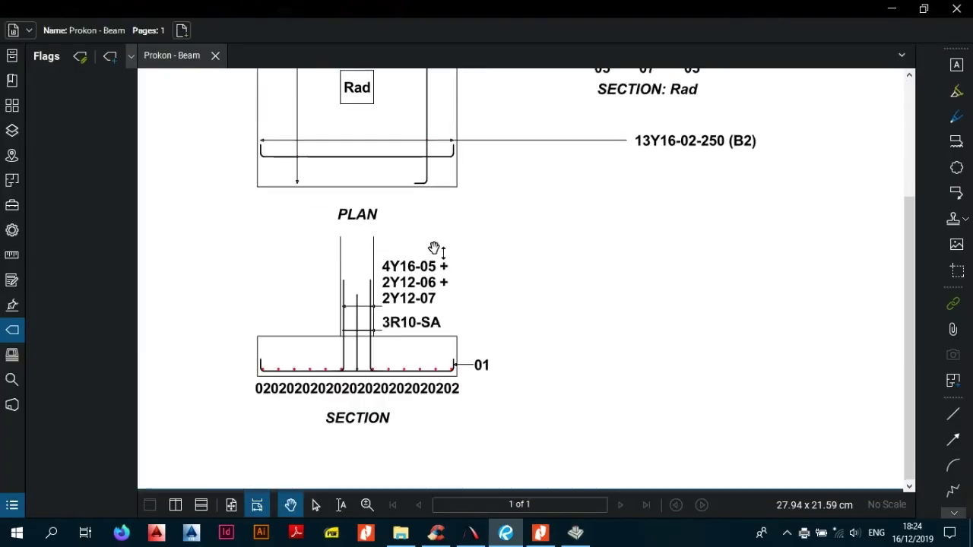
pyautogui.scroll(3, 434, 250)
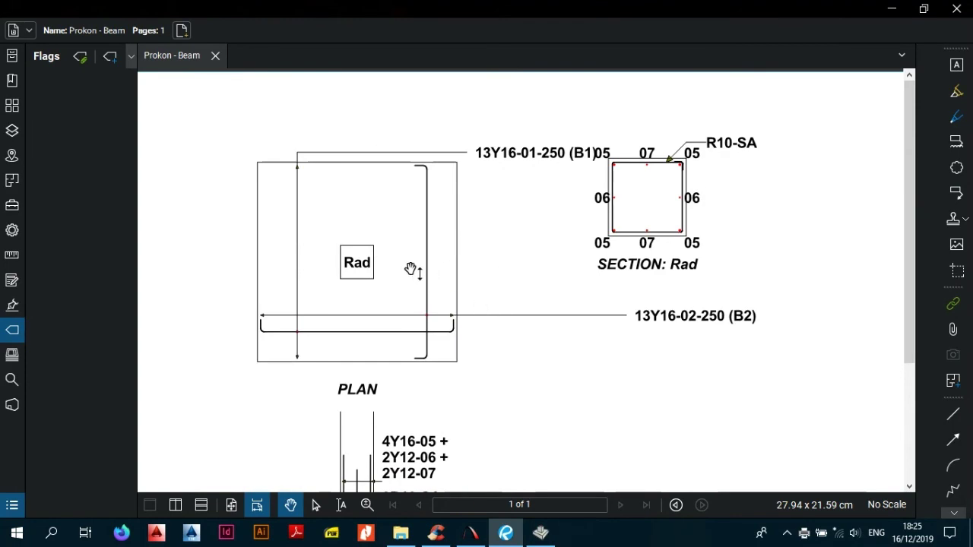
pyautogui.scroll(-3, 410, 269)
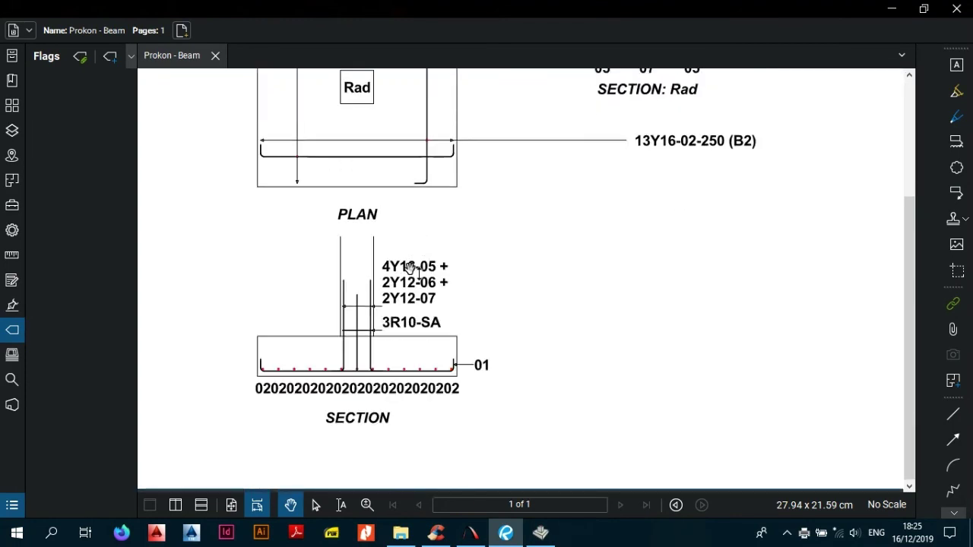
pyautogui.click(892, 8)
pyautogui.click(882, 9)
pyautogui.click(899, 9)
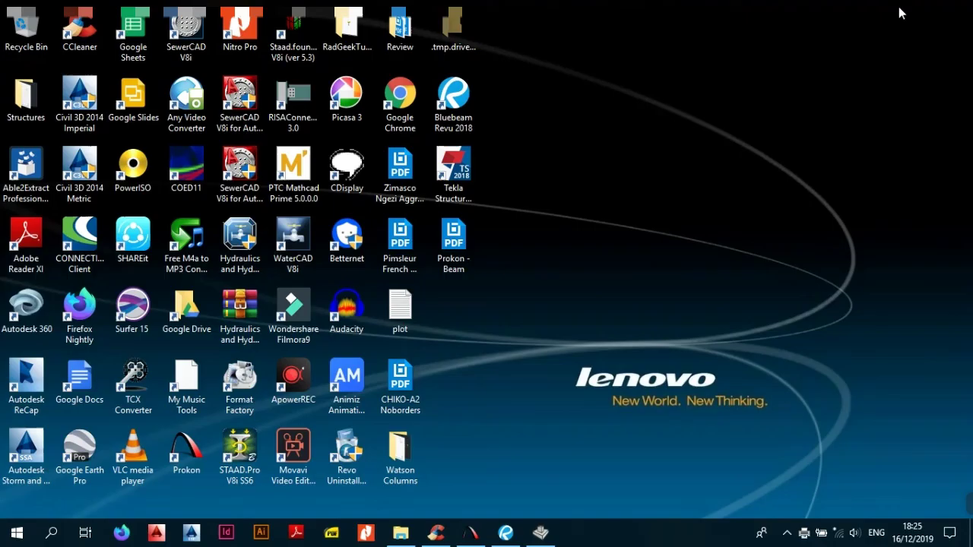
pyautogui.click(510, 540)
pyautogui.scroll(3, 522, 228)
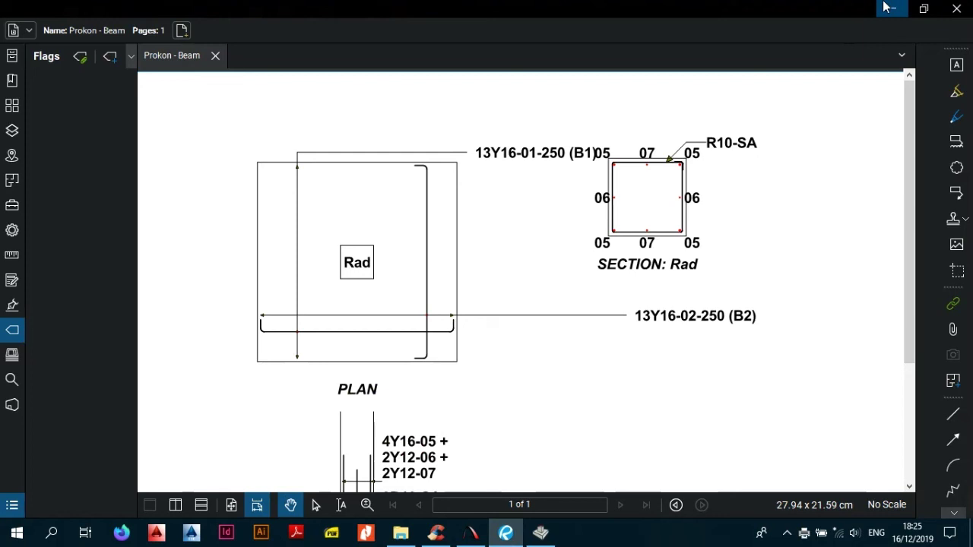
# Switch back to the Prokon base design and set the bottom Y-direction bars to Y12@250.
pyautogui.click(540, 533)
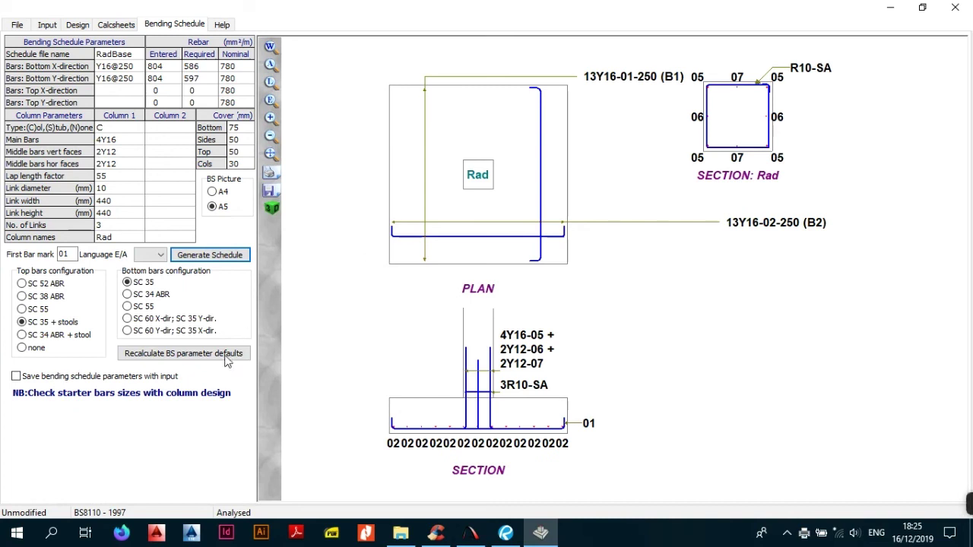
pyautogui.doubleClick(111, 79)
pyautogui.write('Y12@250')
pyautogui.click(110, 154)
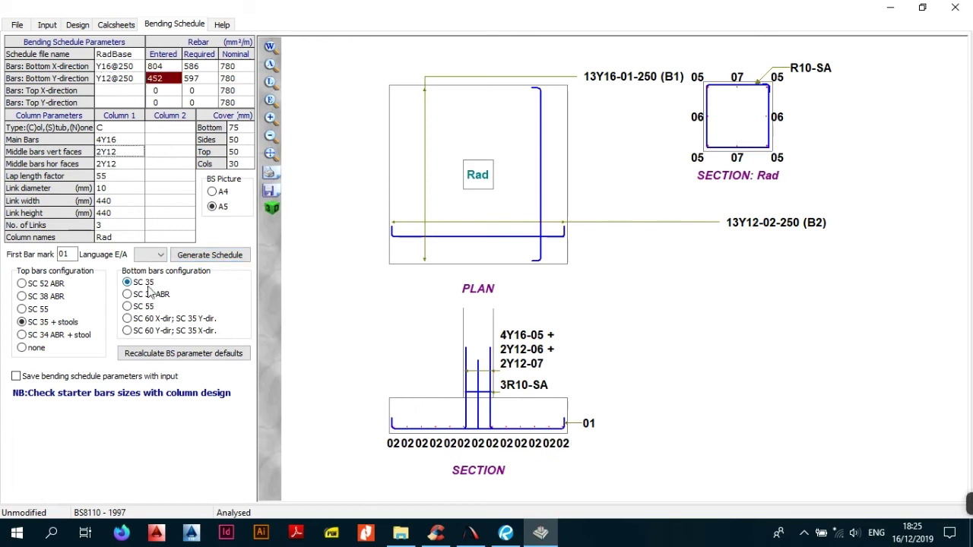